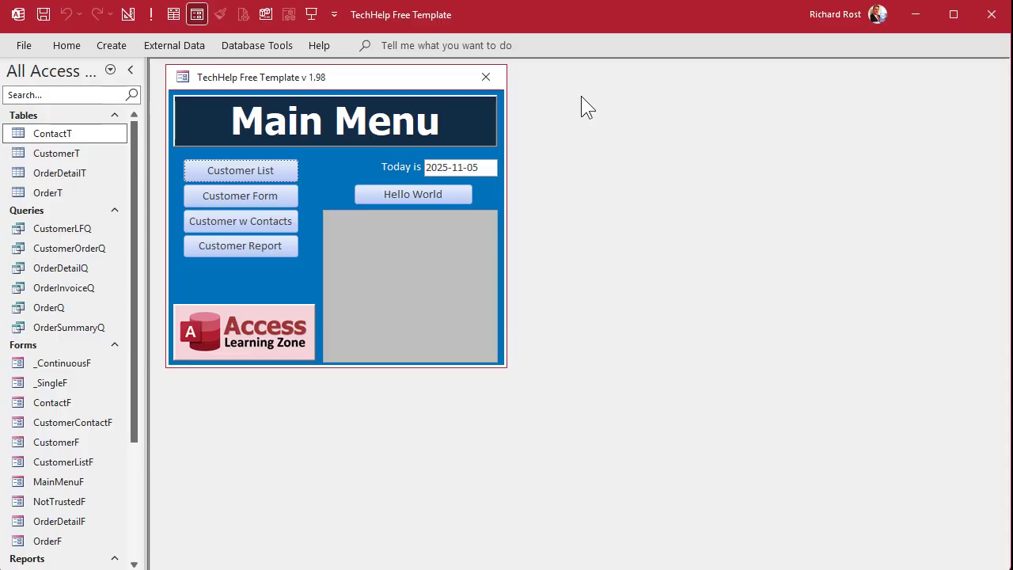
- Open the customer list form in Design View, widen its window, and delete the Cust Since and Credit Limit fields with their header labels
{"action": "left_click", "coordinate": [227, 172]}
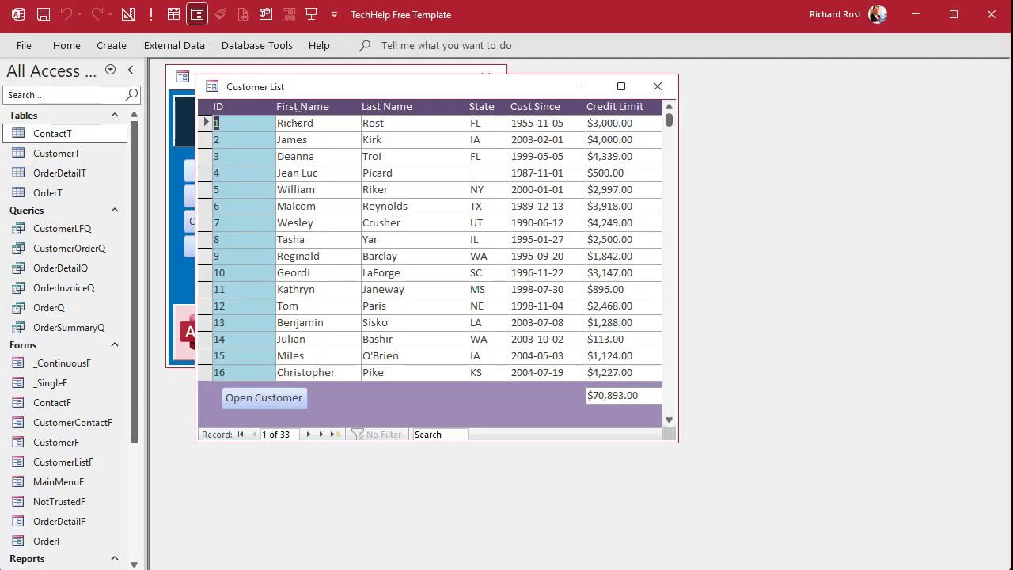
{"action": "right_click", "coordinate": [535, 79]}
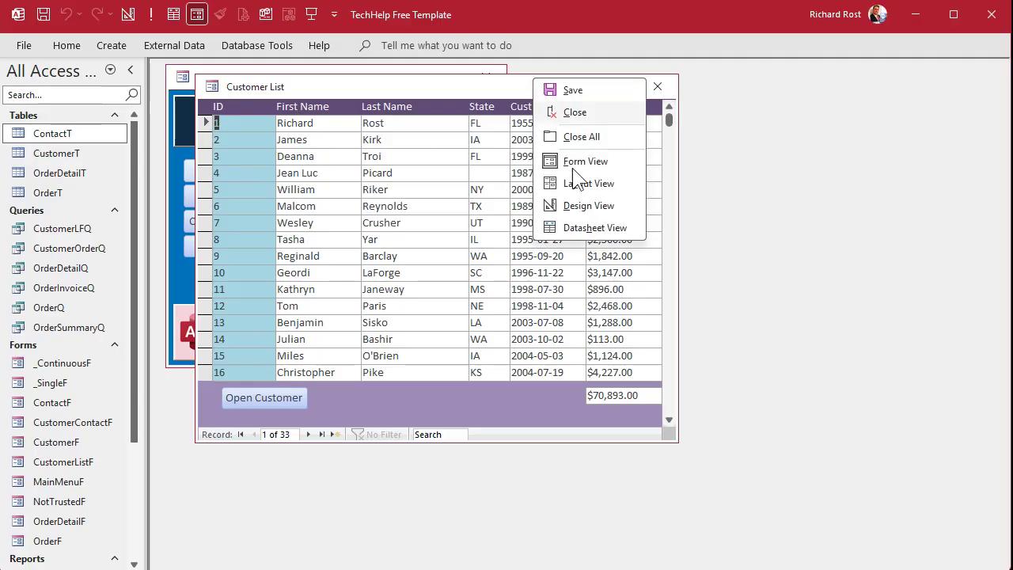
{"action": "left_click", "coordinate": [571, 205]}
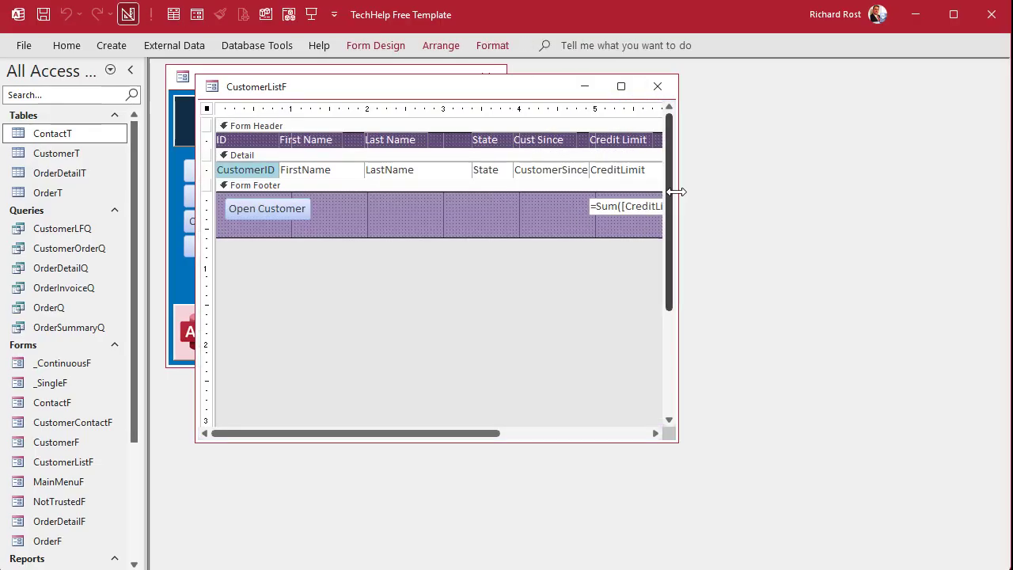
{"action": "left_click_drag", "start_coordinate": [677, 151], "coordinate": [848, 158]}
{"action": "left_click_drag", "start_coordinate": [701, 143], "coordinate": [513, 181]}
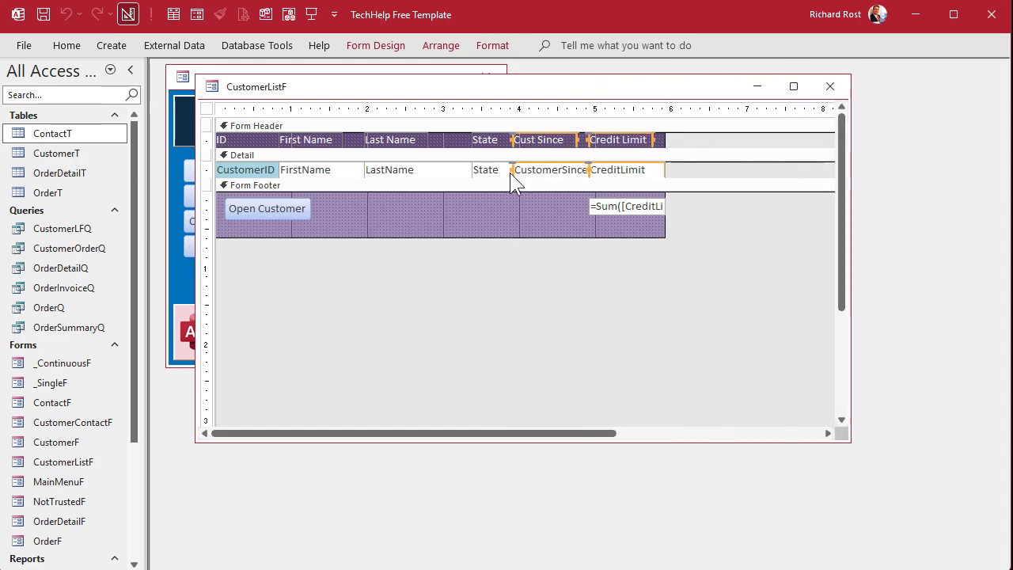
{"action": "key", "text": "Delete"}
- Change the State header label to Len and delete the credit limit total from the form footer
{"action": "left_click", "coordinate": [507, 144]}
{"action": "key", "text": "F2"}
{"action": "type", "text": "Len"}
{"action": "key", "text": "Return"}
{"action": "left_click", "coordinate": [424, 171]}
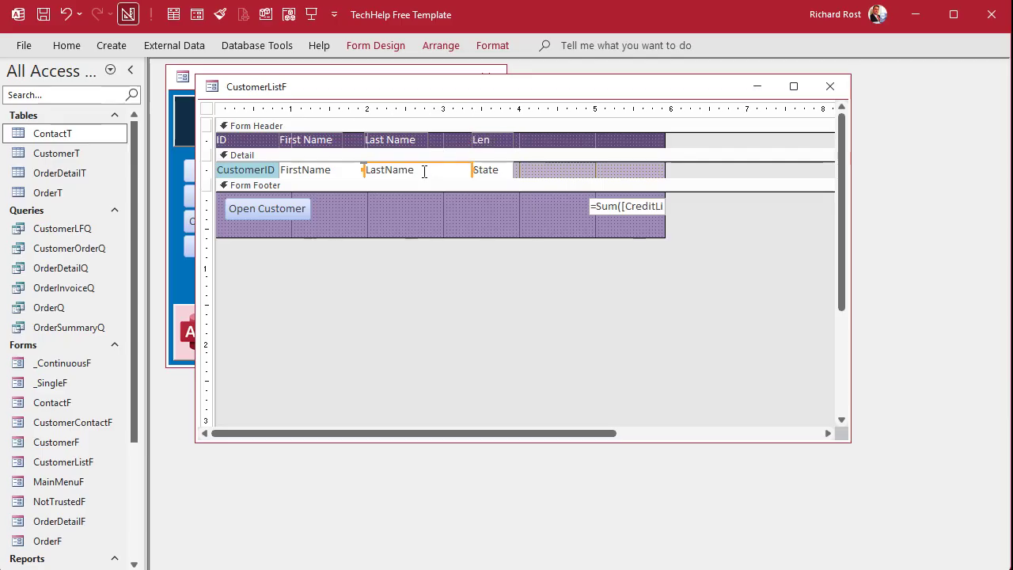
{"action": "left_click", "coordinate": [623, 220]}
{"action": "key", "text": "Delete"}
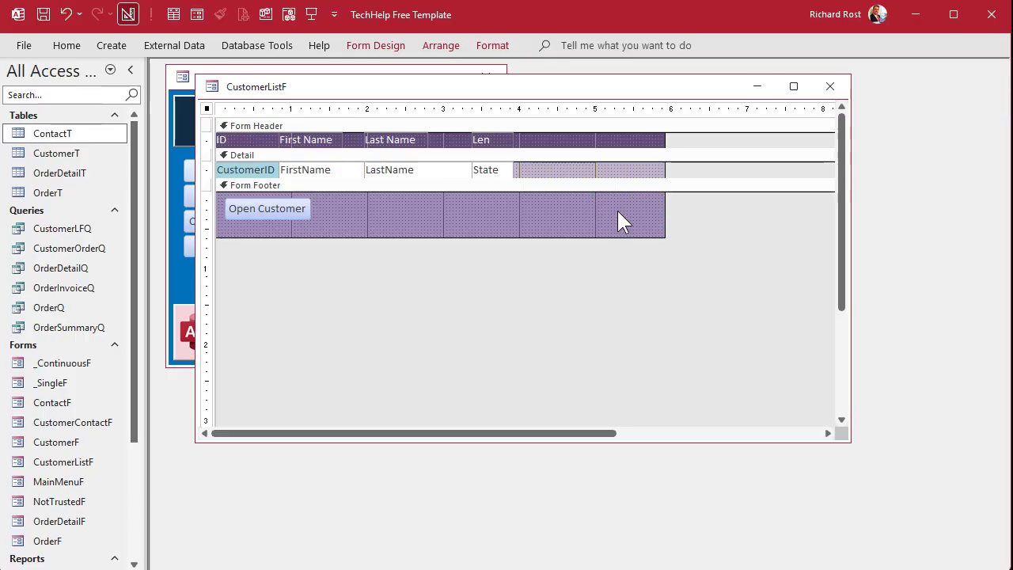
- Rename the State text box in the Detail section to LenLastName
{"action": "double_click", "coordinate": [496, 171]}
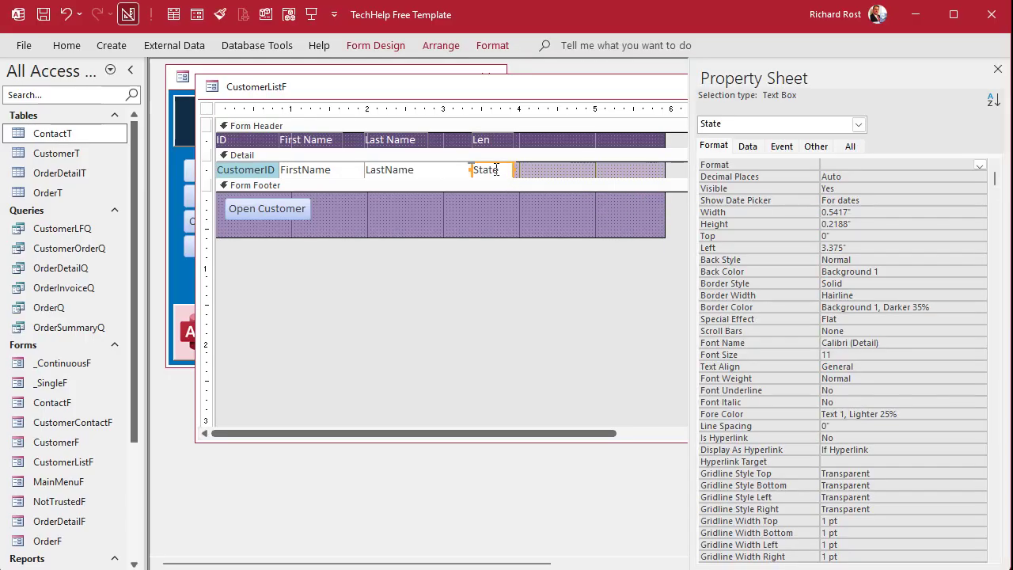
{"action": "left_click", "coordinate": [851, 146]}
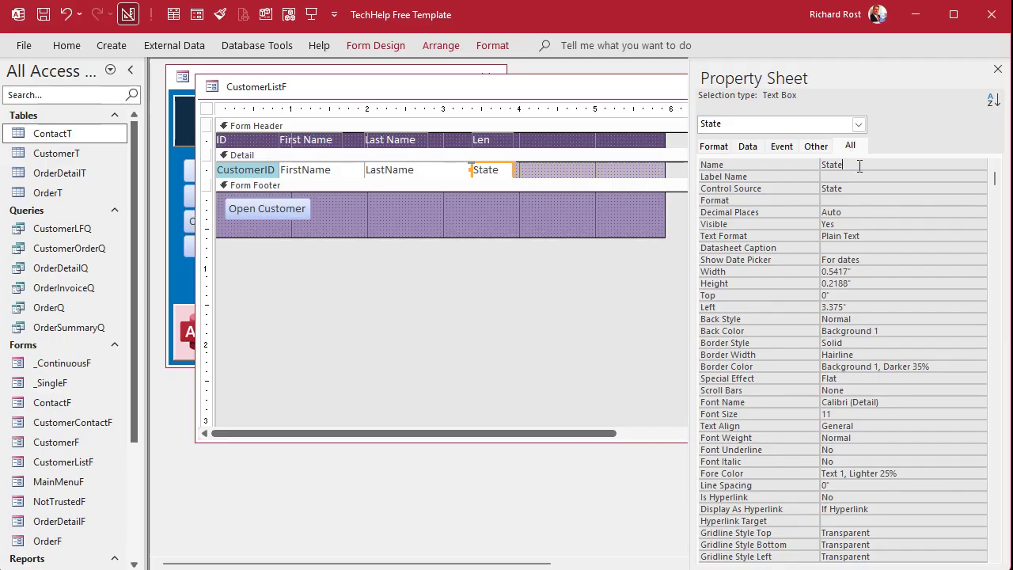
{"action": "left_click", "coordinate": [780, 167]}
{"action": "type", "text": "LenLastName"}
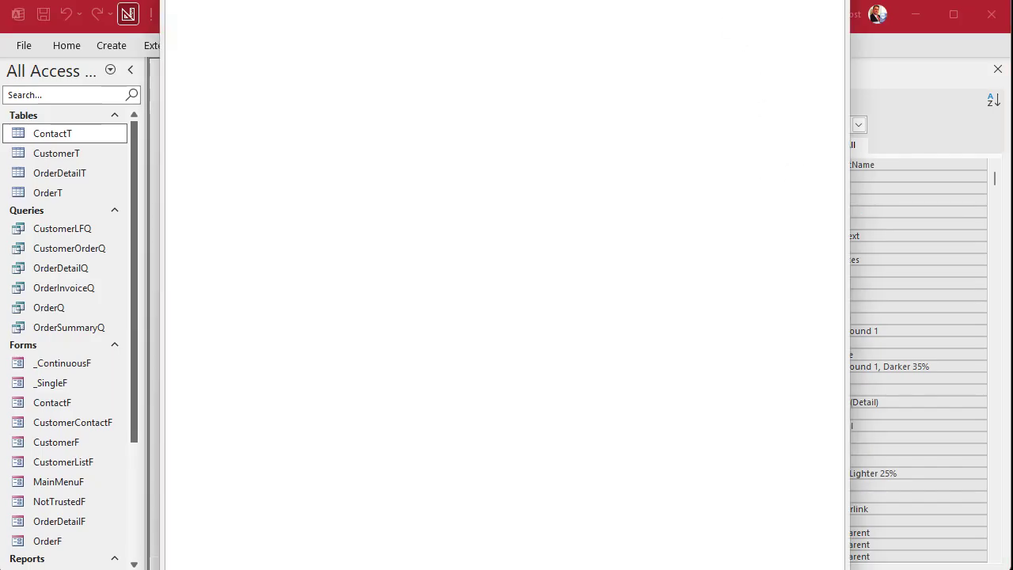
{"action": "left_click_drag", "start_coordinate": [686, 222], "coordinate": [654, 153]}
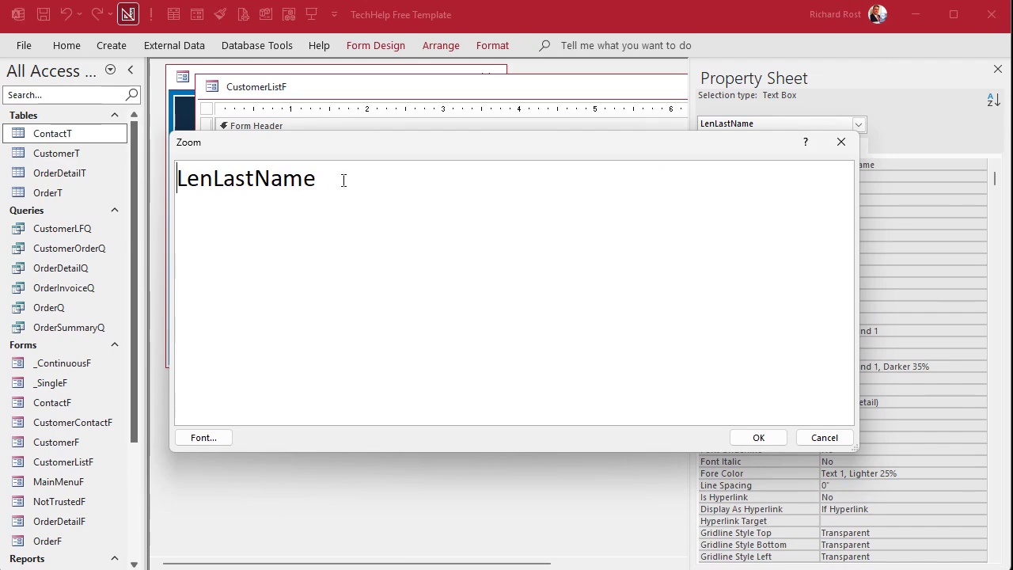
{"action": "left_click", "coordinate": [766, 439]}
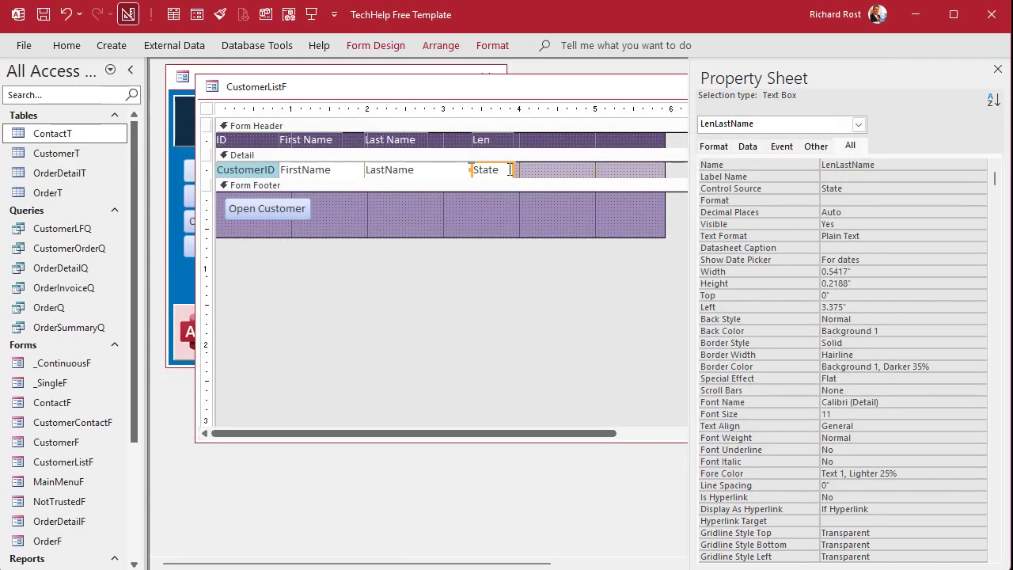
- Set the control source of the LenLastName text box to =Len([LastName])
{"action": "left_click", "coordinate": [805, 186]}
{"action": "type", "text": "=LEN"}
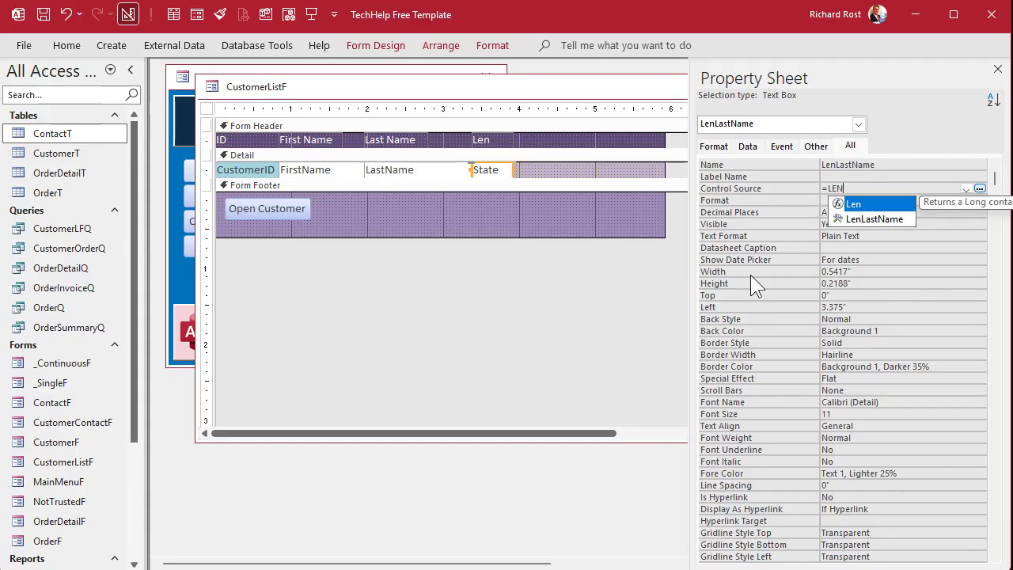
{"action": "type", "text": "(Last"}
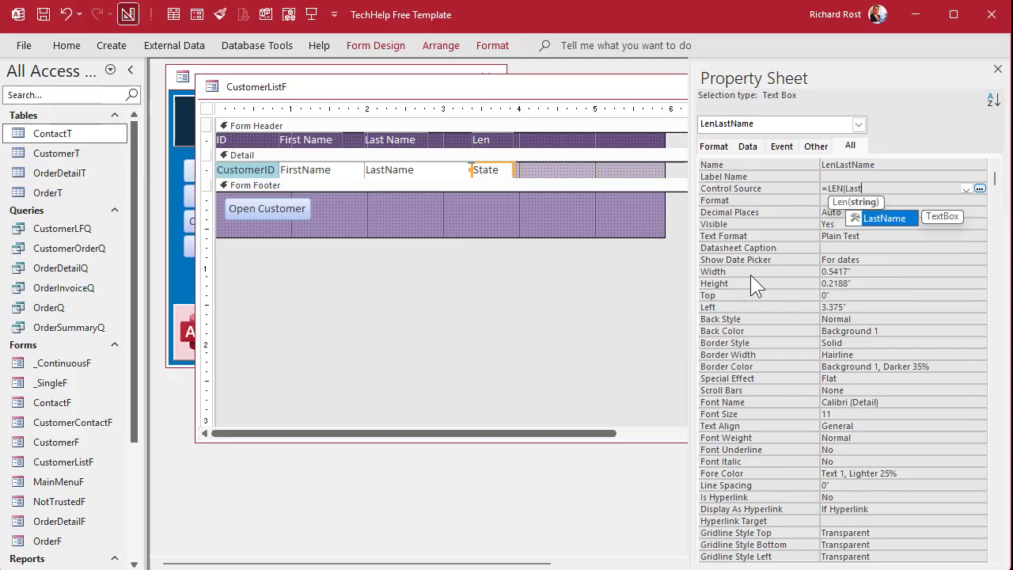
{"action": "type", "text": "Name)"}
{"action": "key", "text": "Return"}
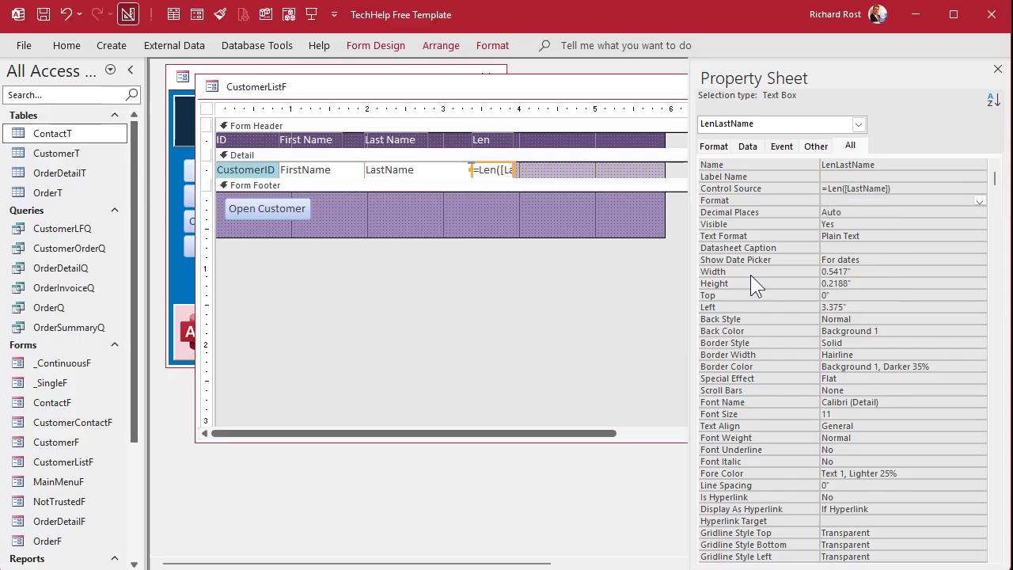
- Try to remove the square brackets around LastName in the text box's control source expression
{"action": "left_click", "coordinate": [913, 188]}
{"action": "key", "text": "shift+F2"}
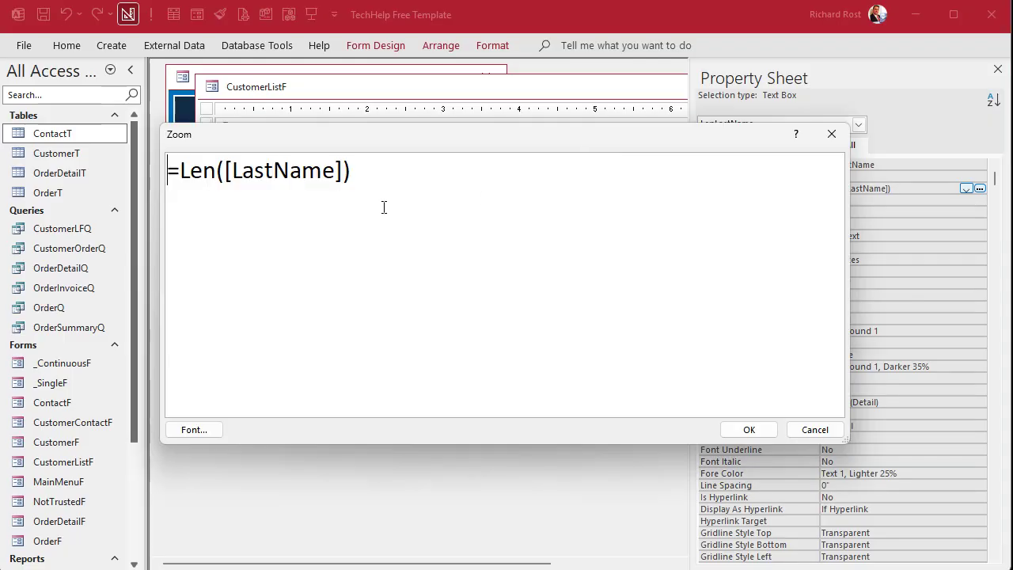
{"action": "left_click", "coordinate": [226, 169]}
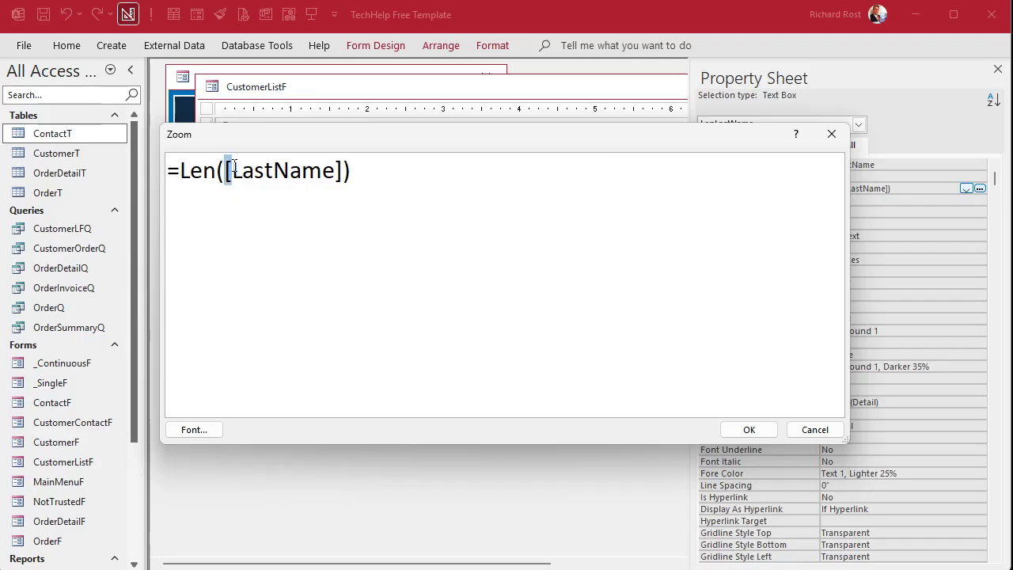
{"action": "key", "text": "Delete"}
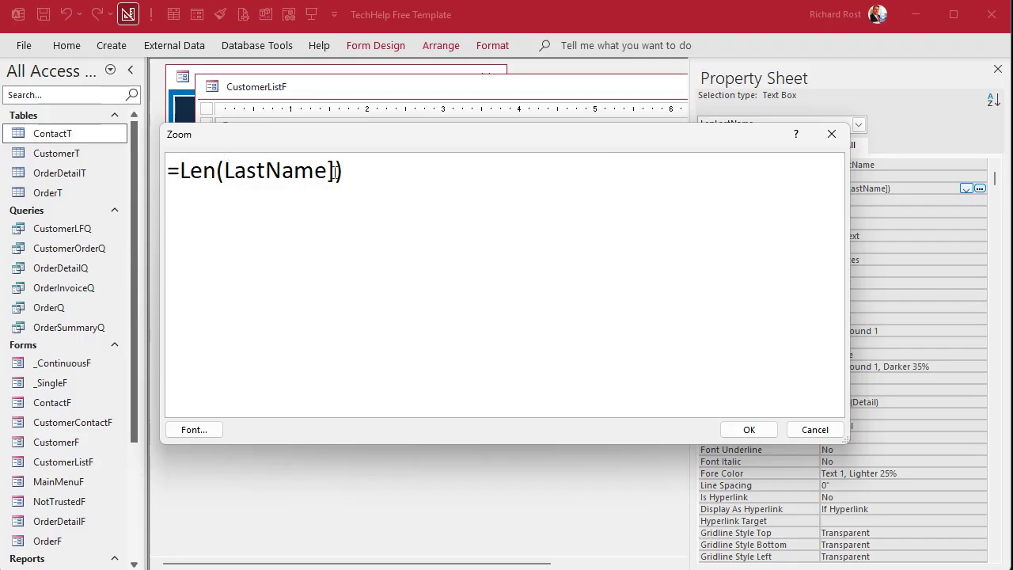
{"action": "left_click", "coordinate": [328, 173]}
{"action": "key", "text": "Delete"}
{"action": "left_click", "coordinate": [267, 170]}
{"action": "key", "text": "BackSpace"}
{"action": "left_click", "coordinate": [747, 430]}
{"action": "left_click", "coordinate": [883, 201]}
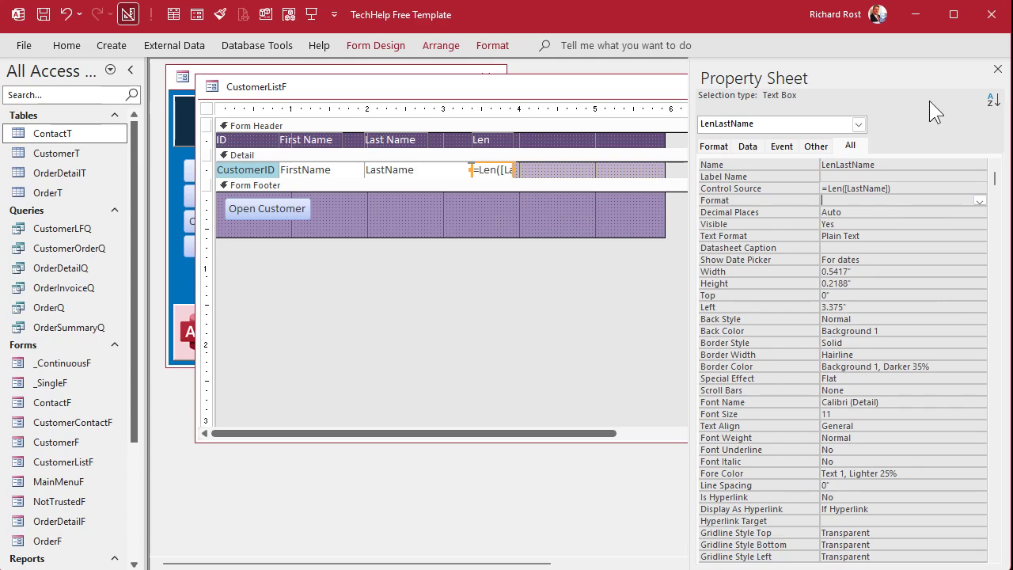
- Close the property sheet and the CustomerListF design, keeping the changes, and reopen the customer list from the main menu
{"action": "left_click", "coordinate": [997, 69]}
{"action": "left_click", "coordinate": [838, 87]}
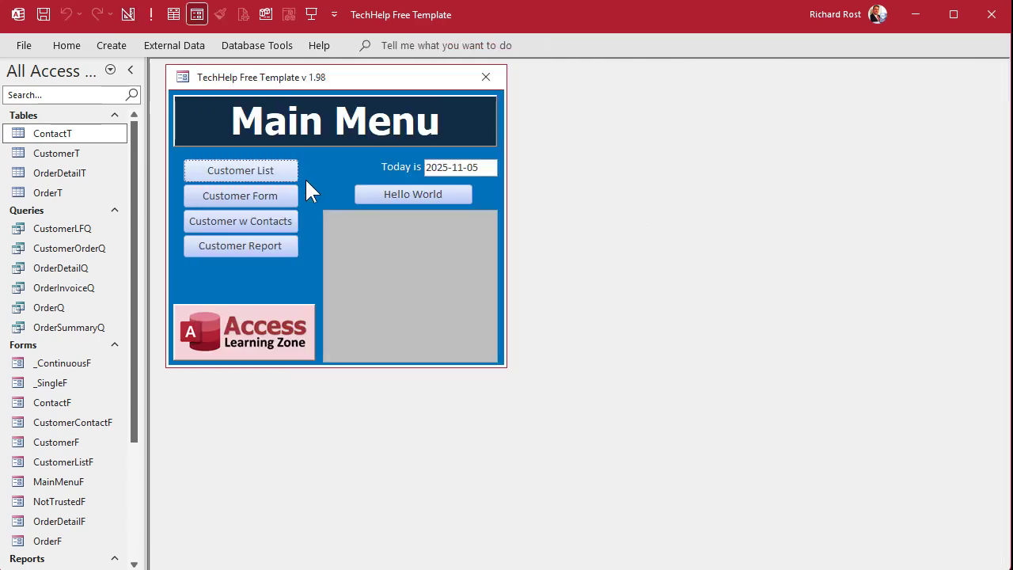
{"action": "left_click", "coordinate": [245, 169]}
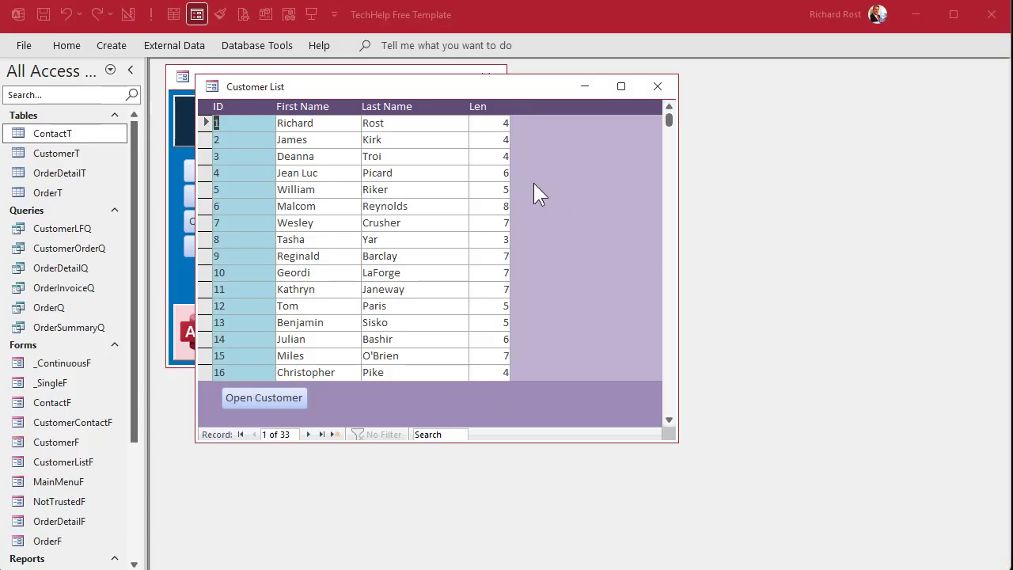
- Check which context commands are offered for the calculated Len value in the fourth customer record
{"action": "left_click", "coordinate": [496, 173]}
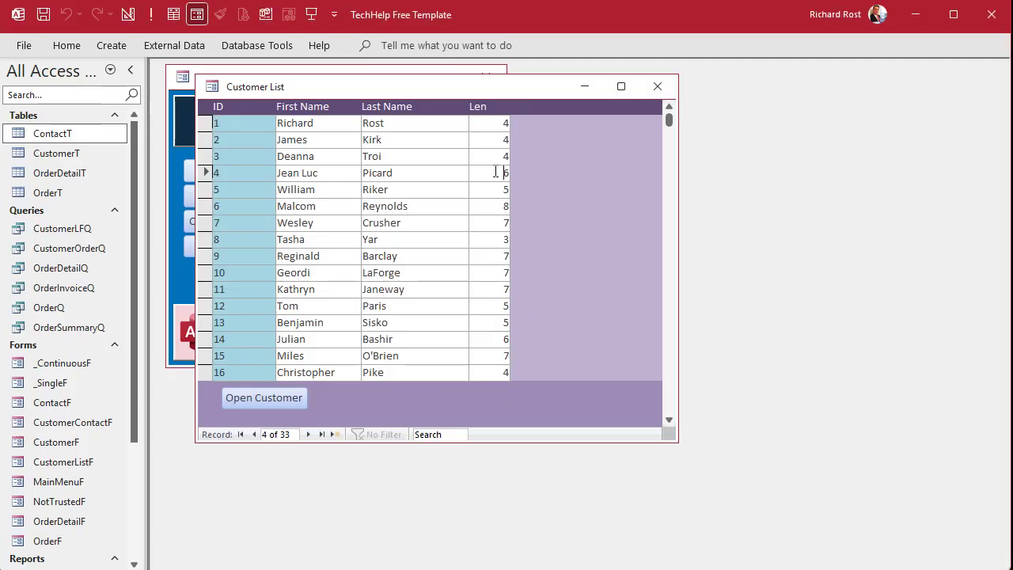
{"action": "right_click", "coordinate": [495, 172]}
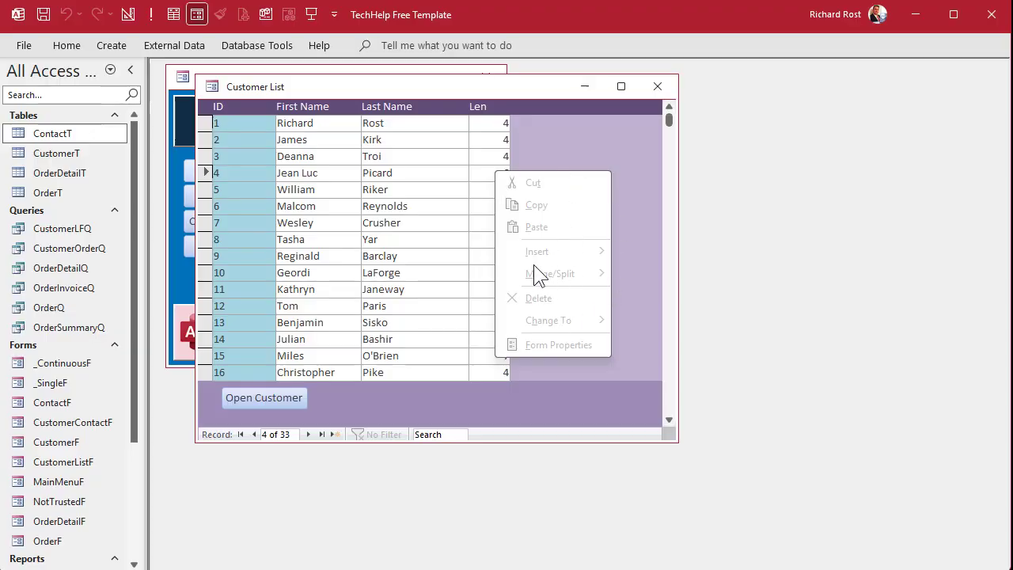
{"action": "left_click", "coordinate": [583, 129]}
- Sort the customer list by last name from A to Z, and reverse it to Z to A
{"action": "right_click", "coordinate": [396, 171]}
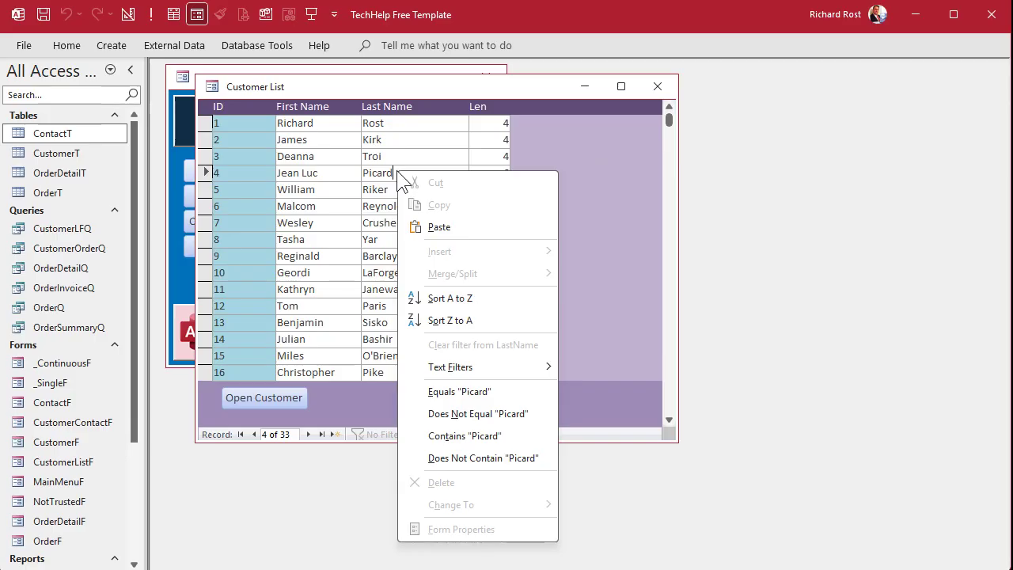
{"action": "left_click", "coordinate": [478, 296]}
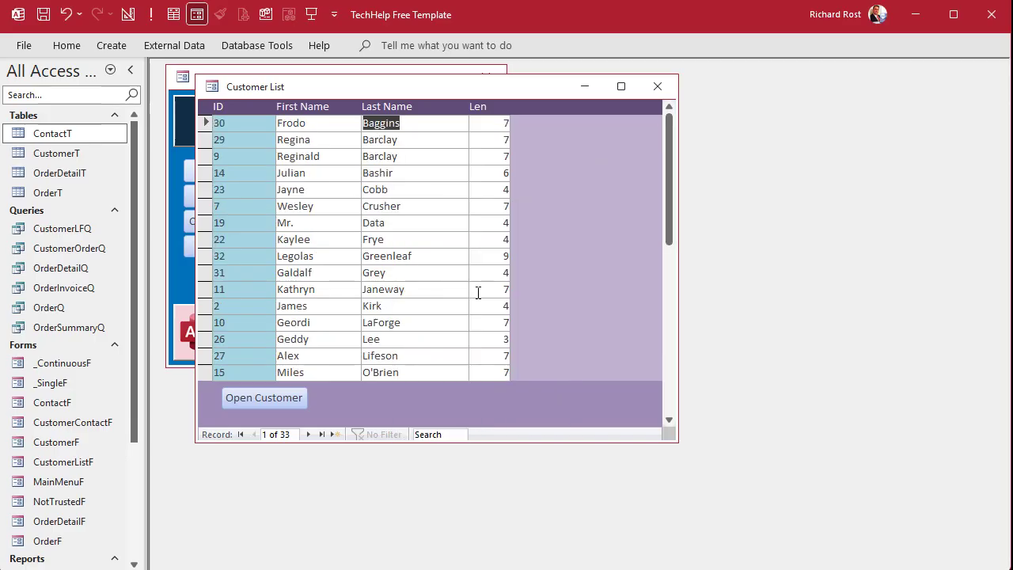
{"action": "right_click", "coordinate": [426, 196]}
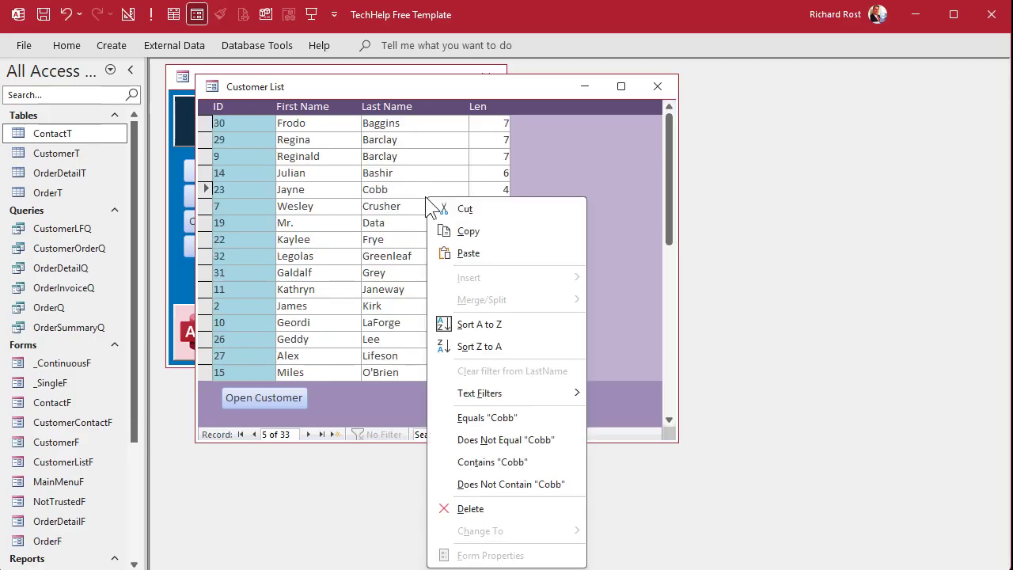
{"action": "left_click", "coordinate": [467, 347]}
- Compare the sort and filter options of the First Name field with those of the calculated Len field
{"action": "right_click", "coordinate": [345, 195]}
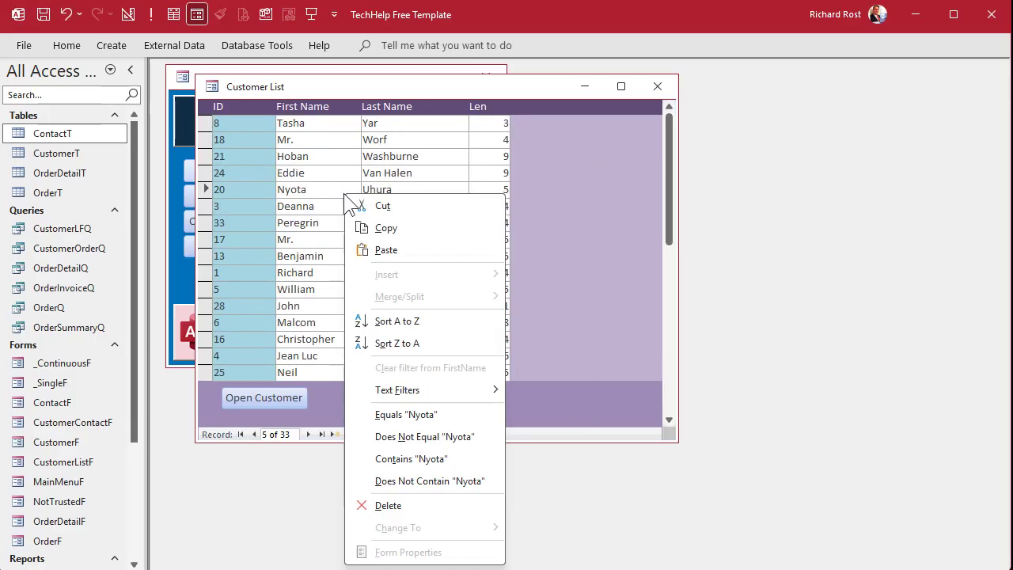
{"action": "left_click", "coordinate": [602, 220]}
{"action": "left_click", "coordinate": [491, 157]}
{"action": "right_click", "coordinate": [491, 159]}
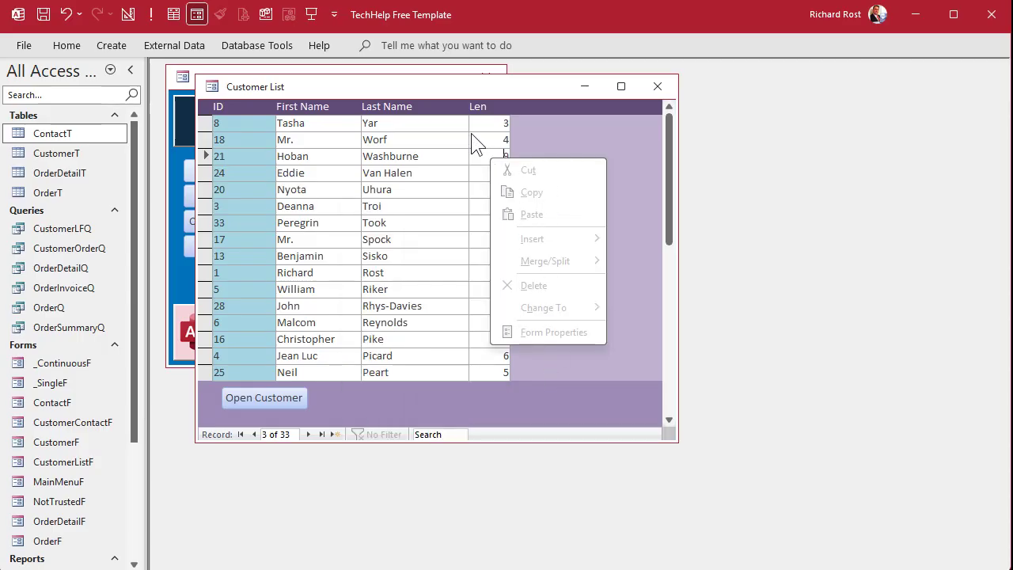
{"action": "left_click", "coordinate": [566, 121]}
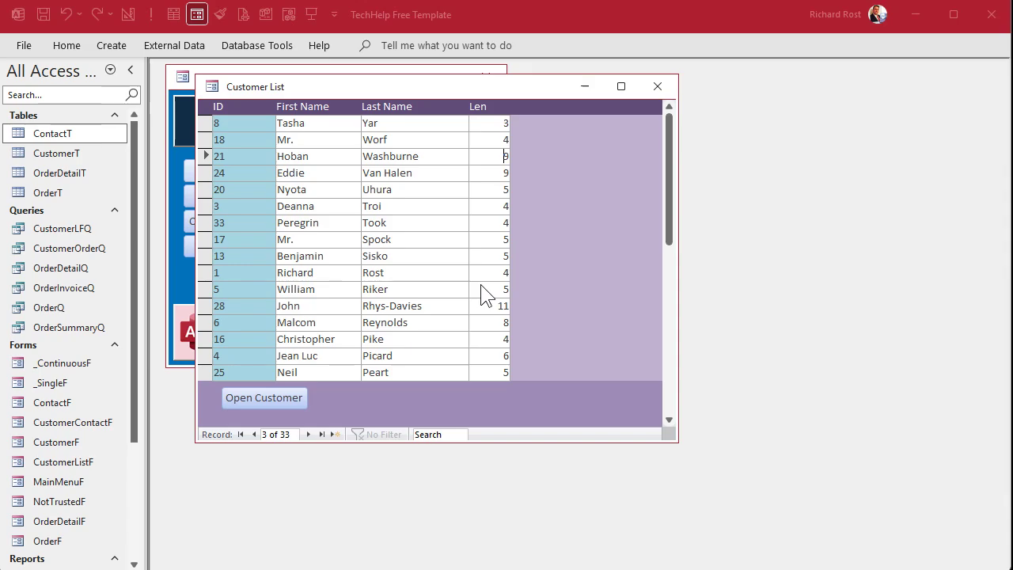
{"action": "left_click", "coordinate": [490, 255]}
{"action": "left_click", "coordinate": [489, 272]}
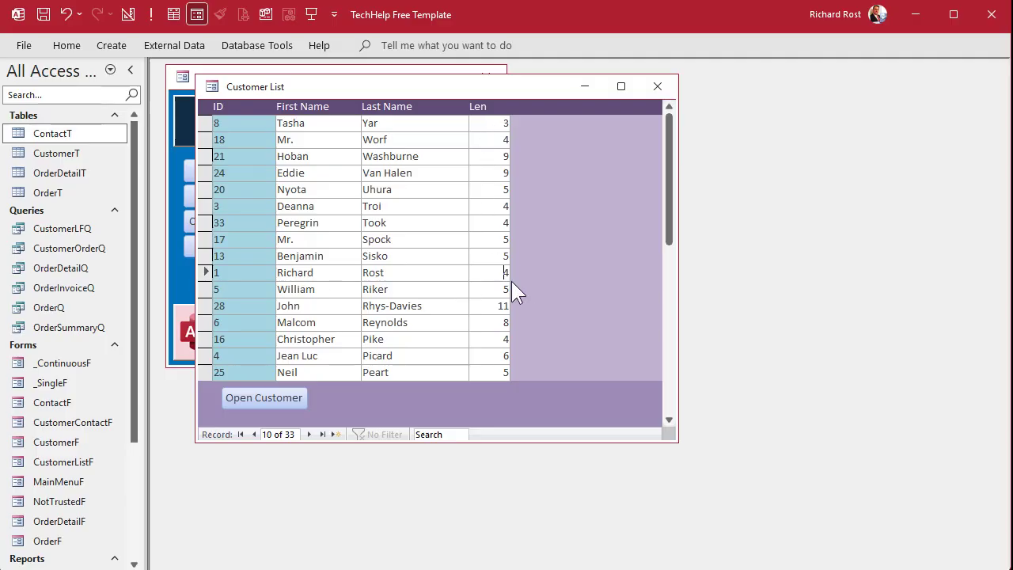
- Close the customer list and create a new query in Design View based on the CustomerT table
{"action": "left_click", "coordinate": [657, 86]}
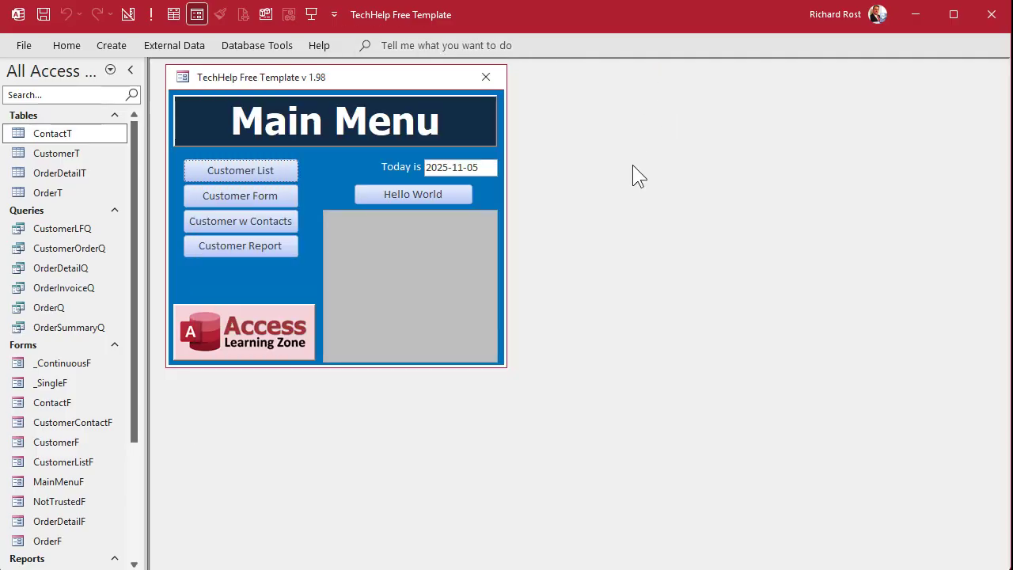
{"action": "left_click", "coordinate": [99, 46]}
{"action": "left_click", "coordinate": [262, 96]}
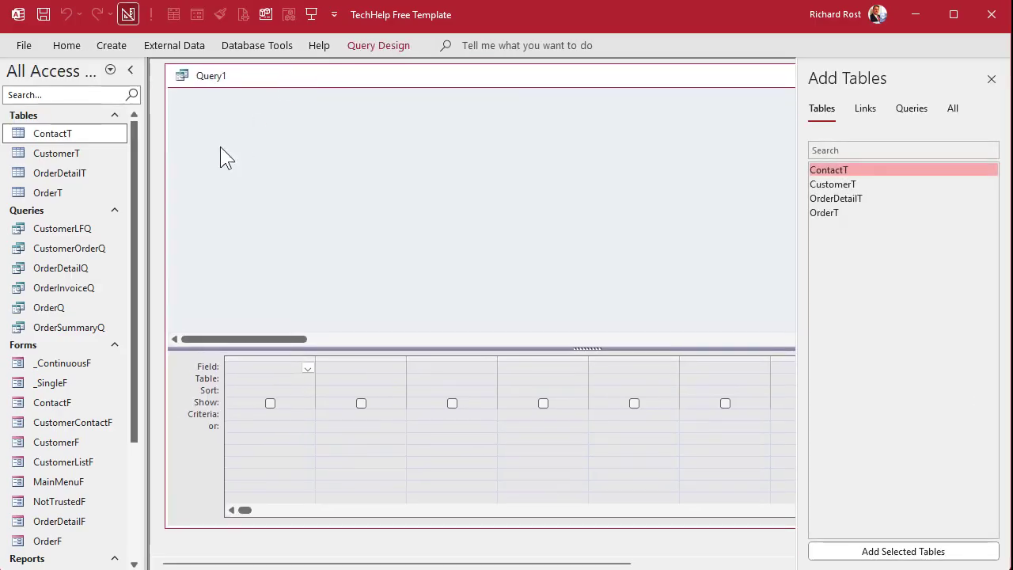
{"action": "left_click_drag", "start_coordinate": [76, 153], "coordinate": [200, 116]}
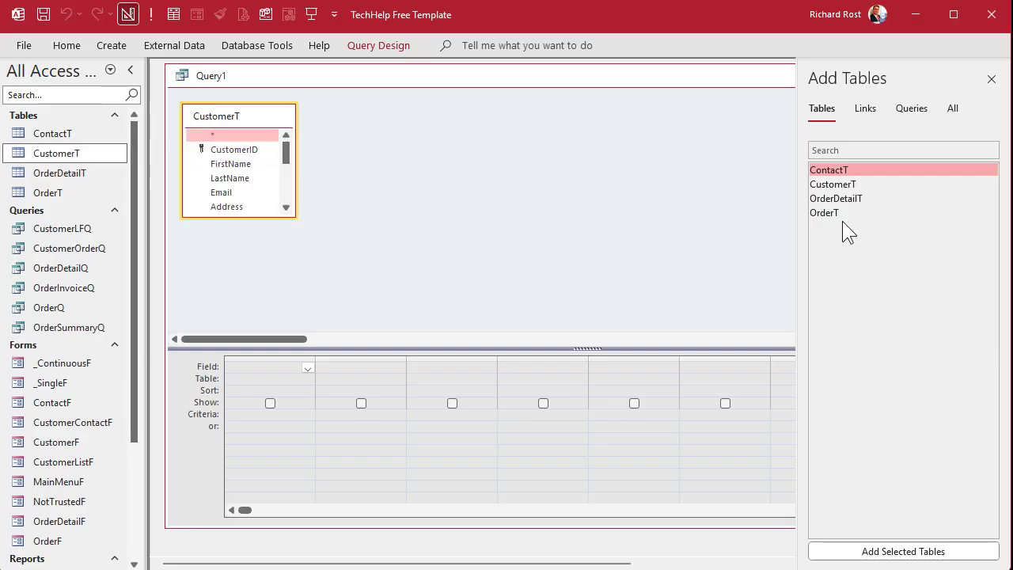
{"action": "left_click", "coordinate": [991, 79]}
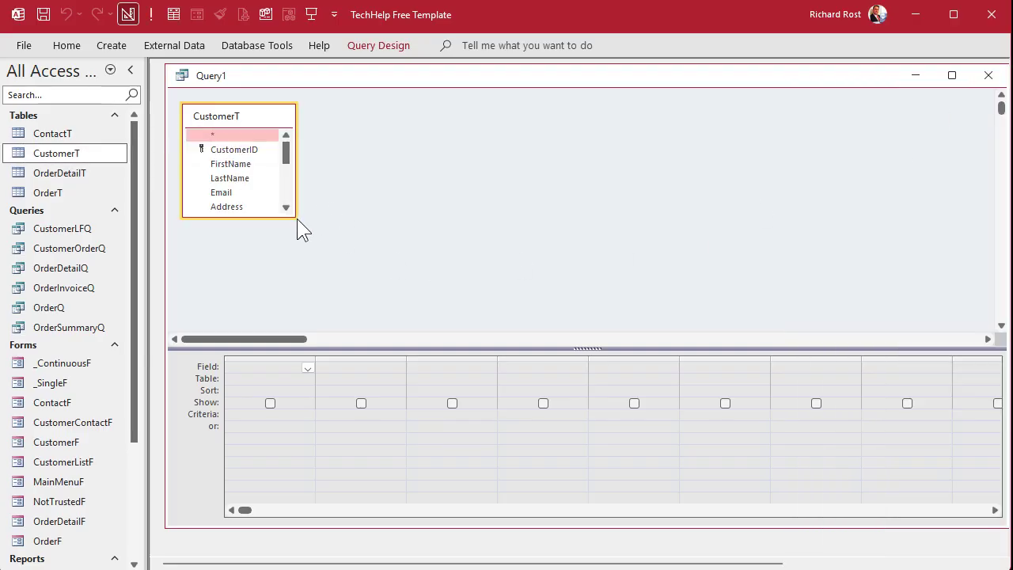
- Enlarge the CustomerT field list and add CustomerID, FirstName and LastName to the query grid
{"action": "left_click_drag", "start_coordinate": [295, 216], "coordinate": [372, 307]}
{"action": "double_click", "coordinate": [255, 150]}
{"action": "double_click", "coordinate": [257, 163]}
{"action": "double_click", "coordinate": [257, 178]}
- Add the calculated field LenLastName: LEN(LastName) to the next empty query column and run the query
{"action": "left_click", "coordinate": [533, 365]}
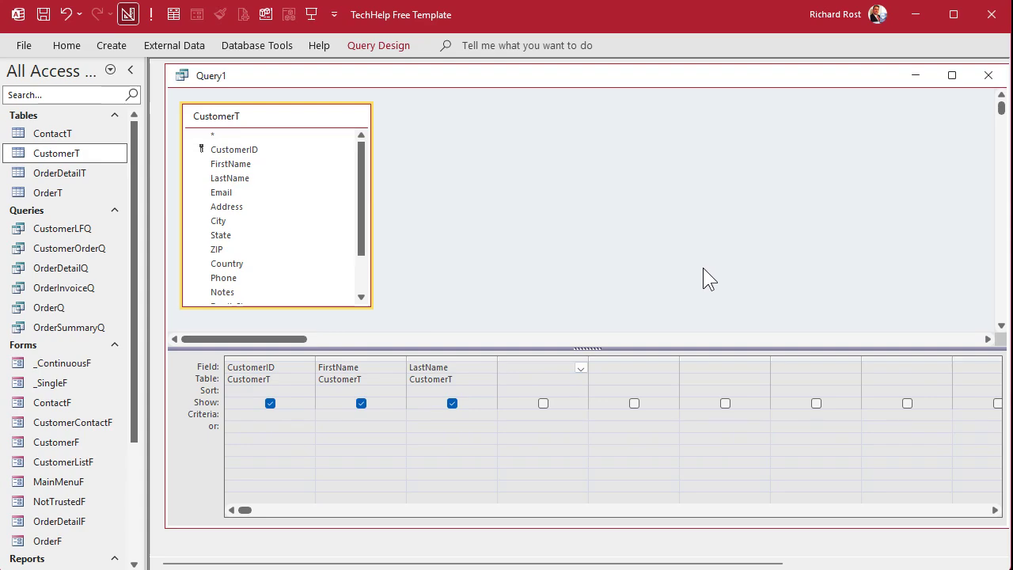
{"action": "key", "text": "shift+F2"}
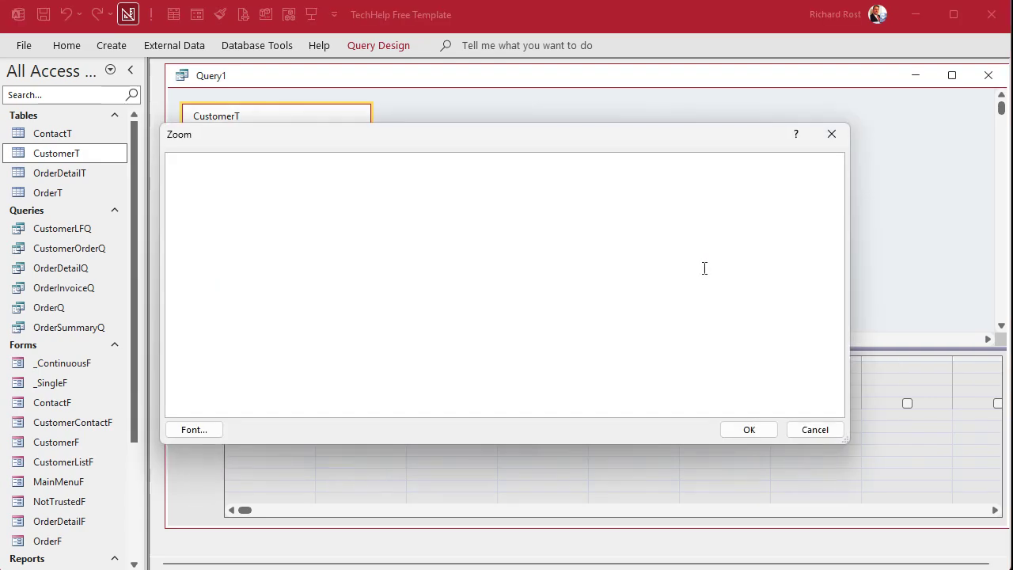
{"action": "type", "text": "LenLast"}
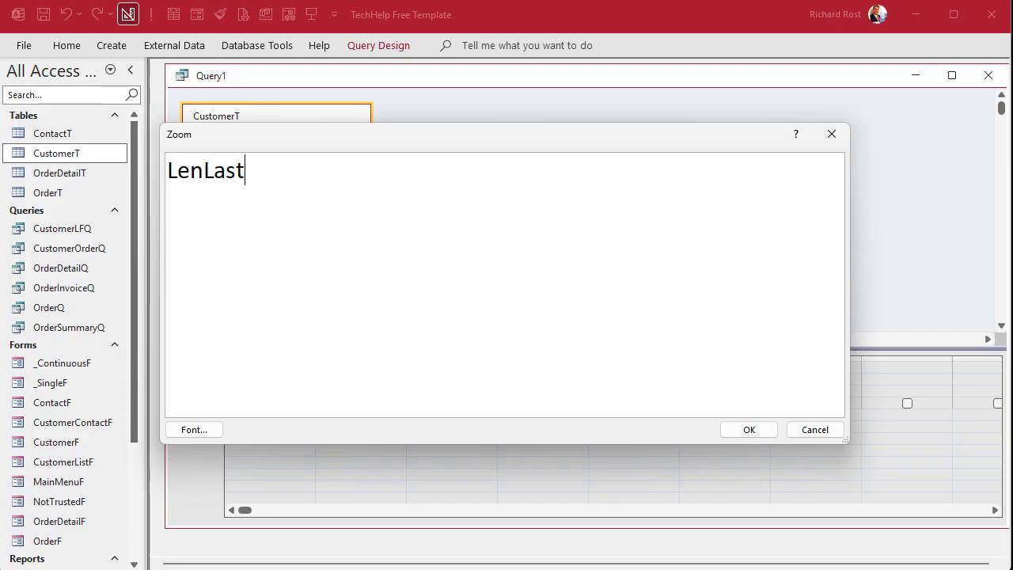
{"action": "type", "text": "Name: "}
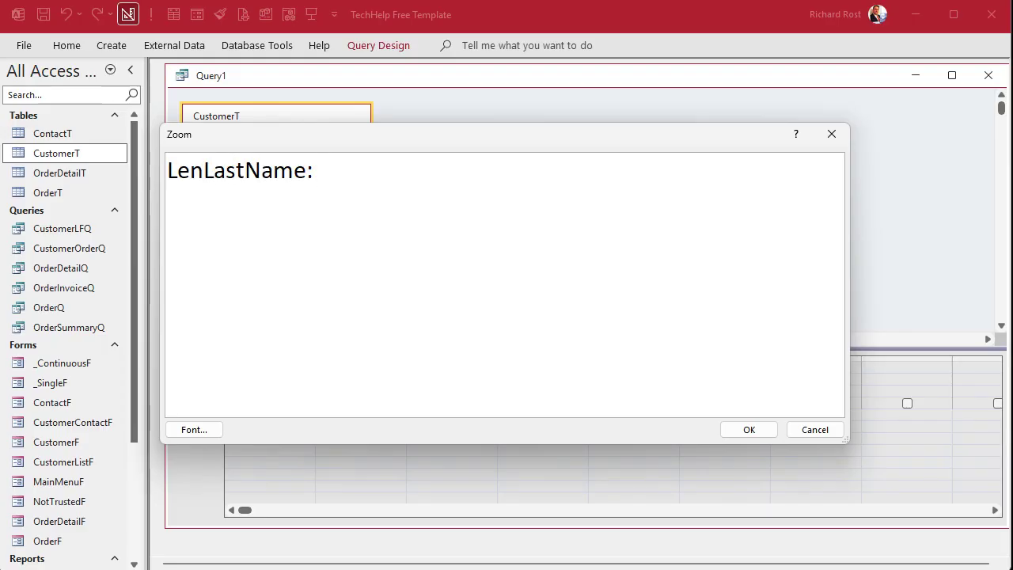
{"action": "type", "text": "LEN(LastName)"}
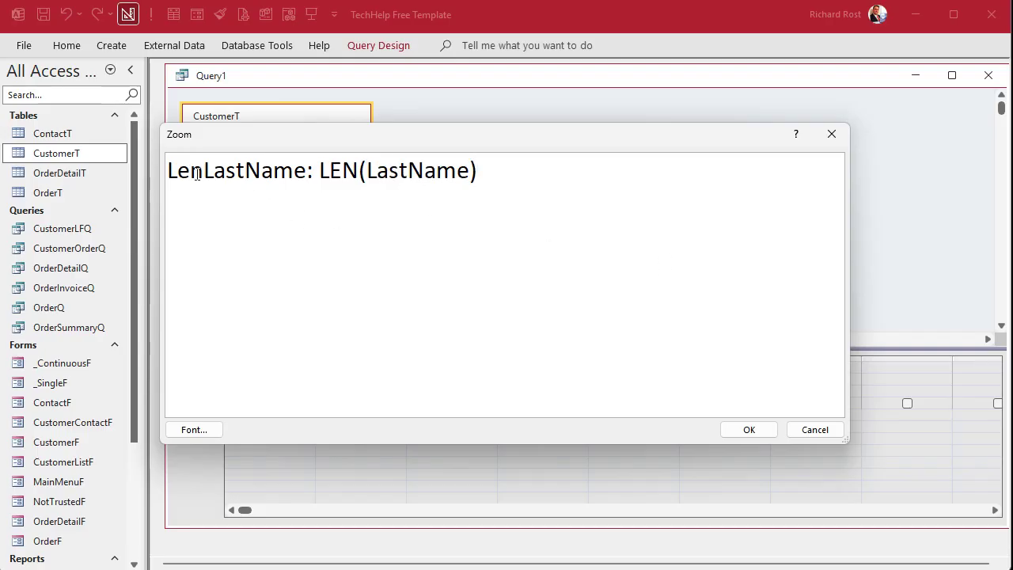
{"action": "left_click", "coordinate": [756, 428]}
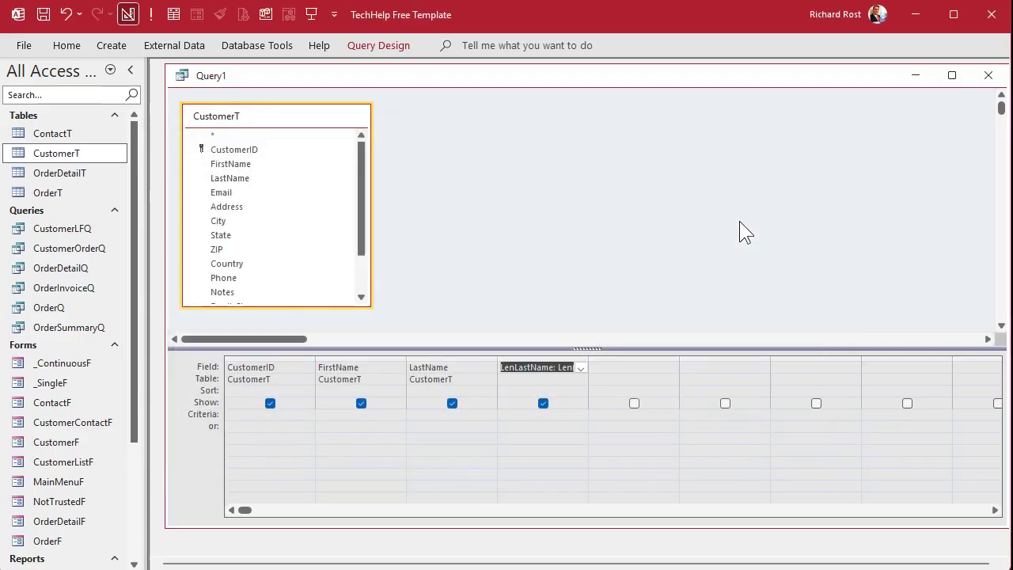
{"action": "left_click", "coordinate": [150, 14]}
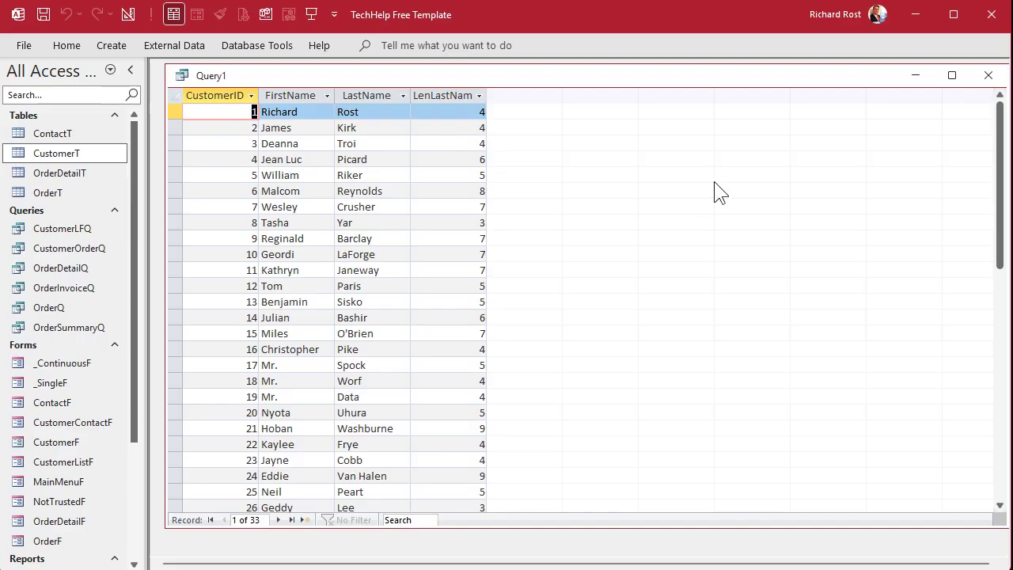
- Save the query as CustomerListQ and close it
{"action": "key", "text": "ctrl+s"}
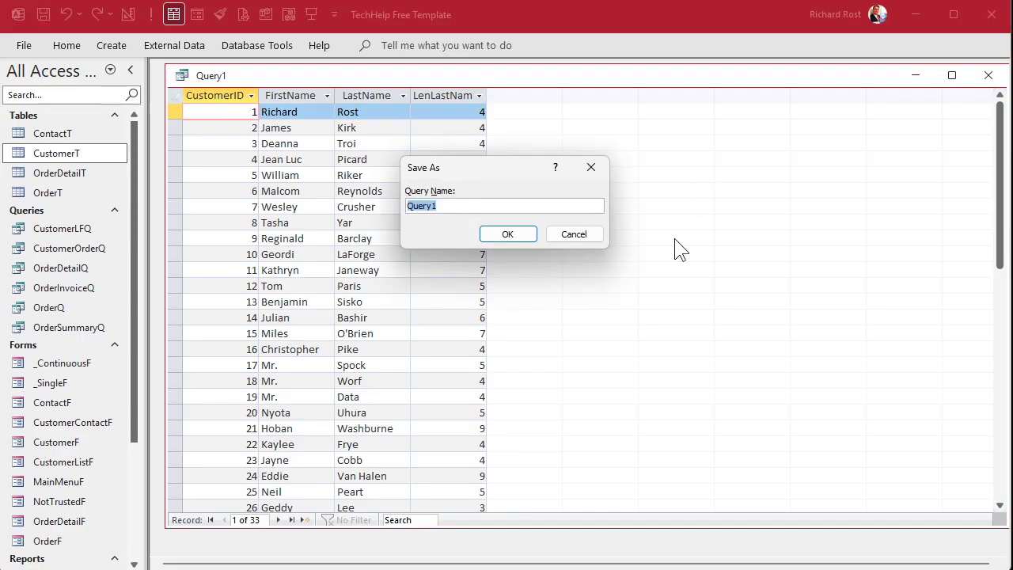
{"action": "type", "text": "CustomerListQ"}
{"action": "key", "text": "Return"}
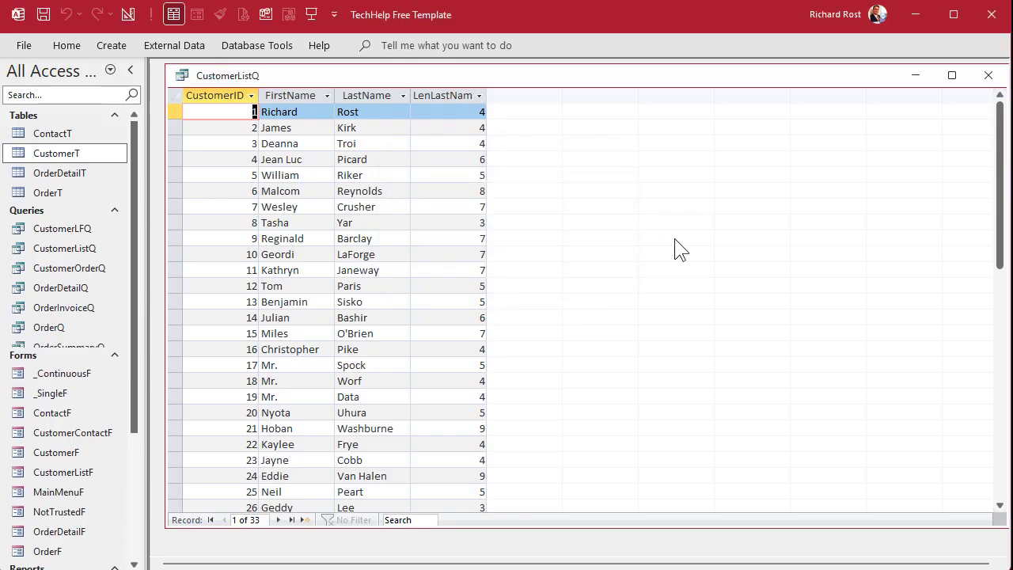
{"action": "left_click", "coordinate": [988, 76]}
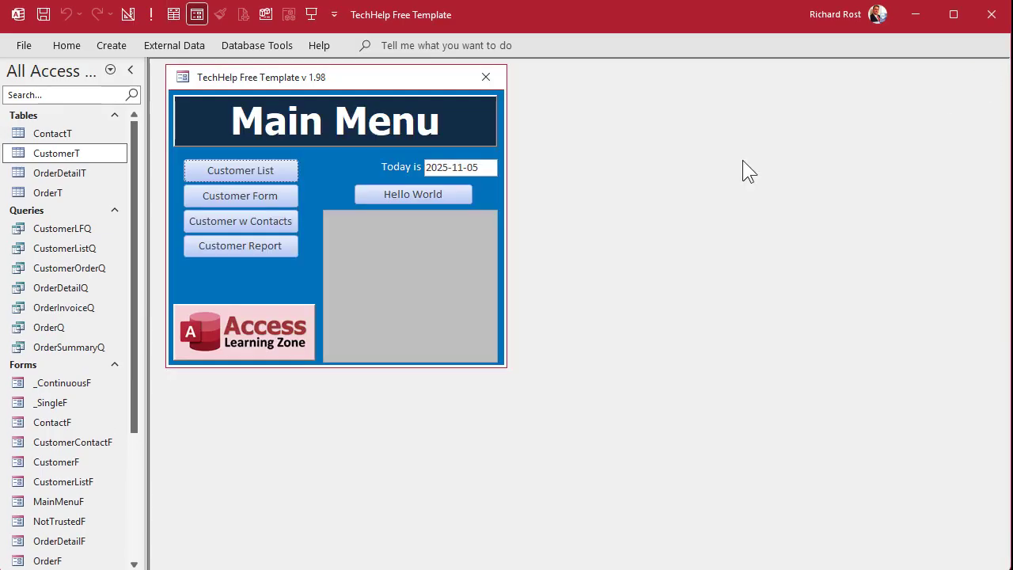
- Open the customer list form in Design View and set its Record Source to CustomerListQ
{"action": "left_click", "coordinate": [228, 171]}
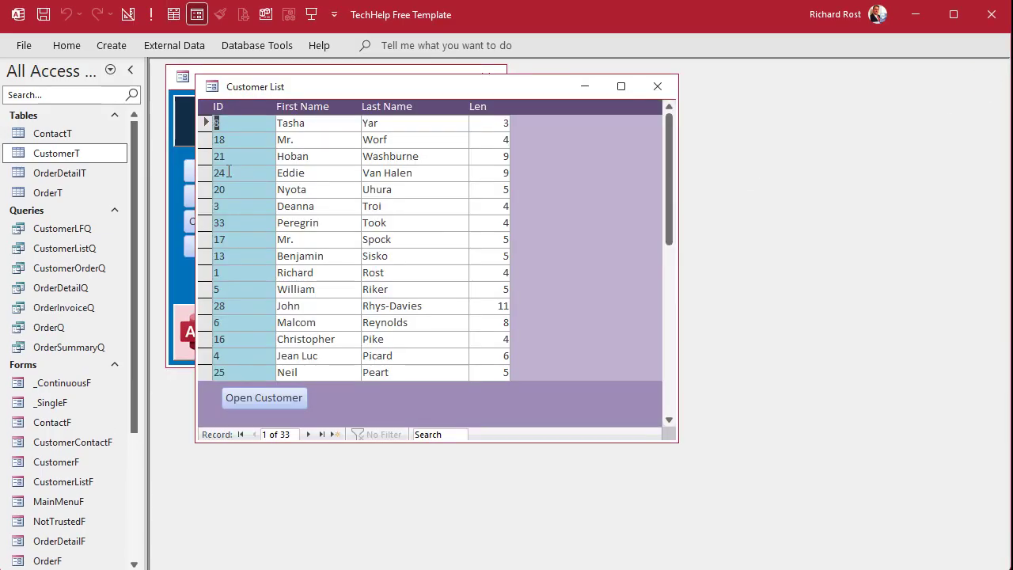
{"action": "right_click", "coordinate": [384, 87]}
{"action": "left_click", "coordinate": [436, 215]}
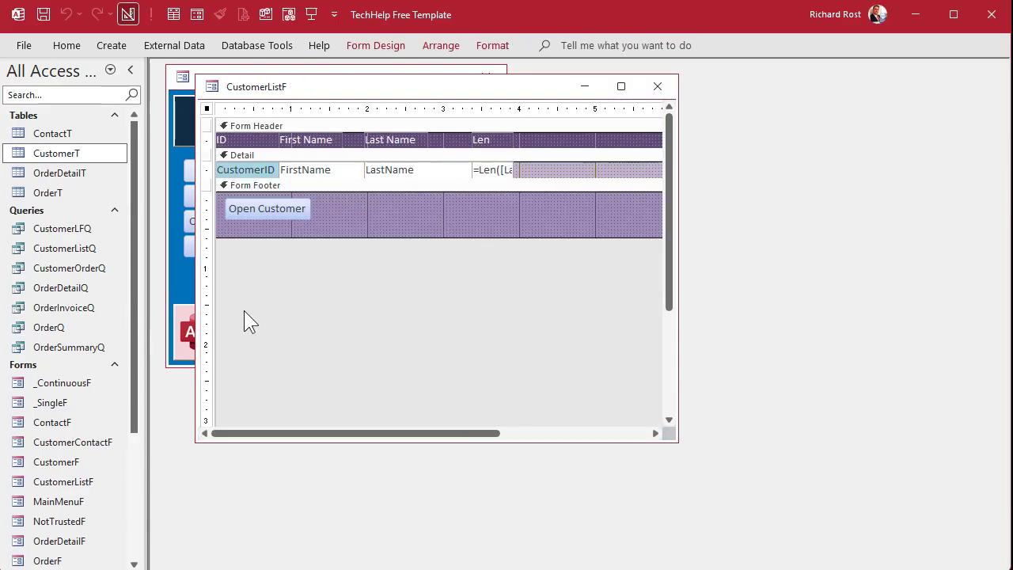
{"action": "double_click", "coordinate": [207, 110]}
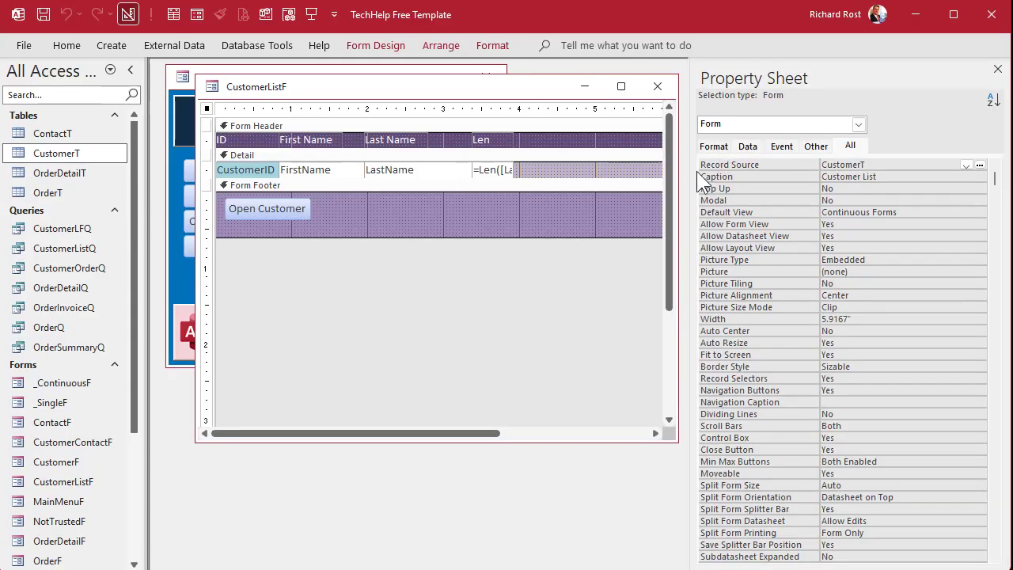
{"action": "left_click", "coordinate": [898, 166]}
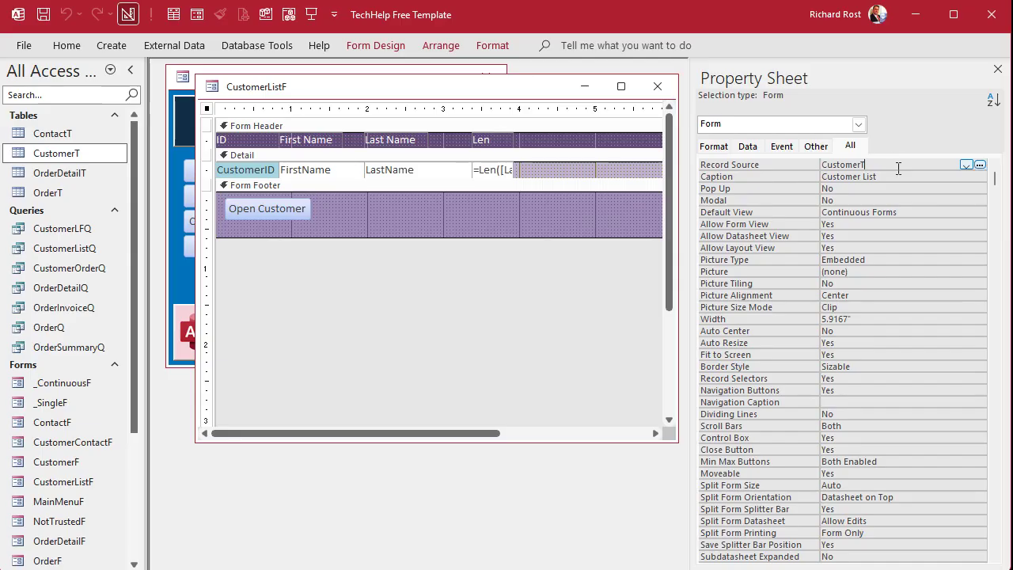
{"action": "left_click", "coordinate": [967, 165]}
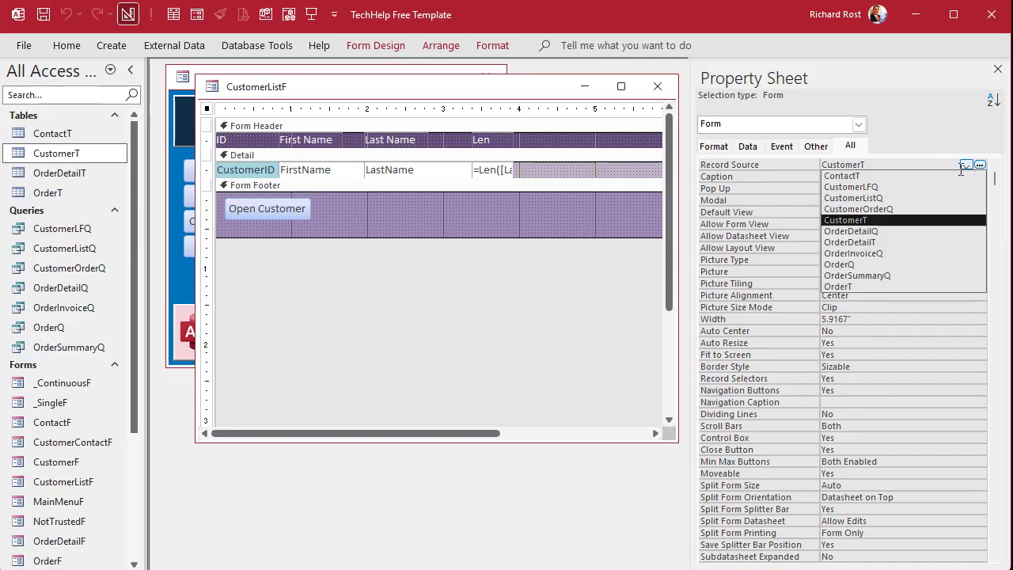
{"action": "left_click", "coordinate": [916, 200]}
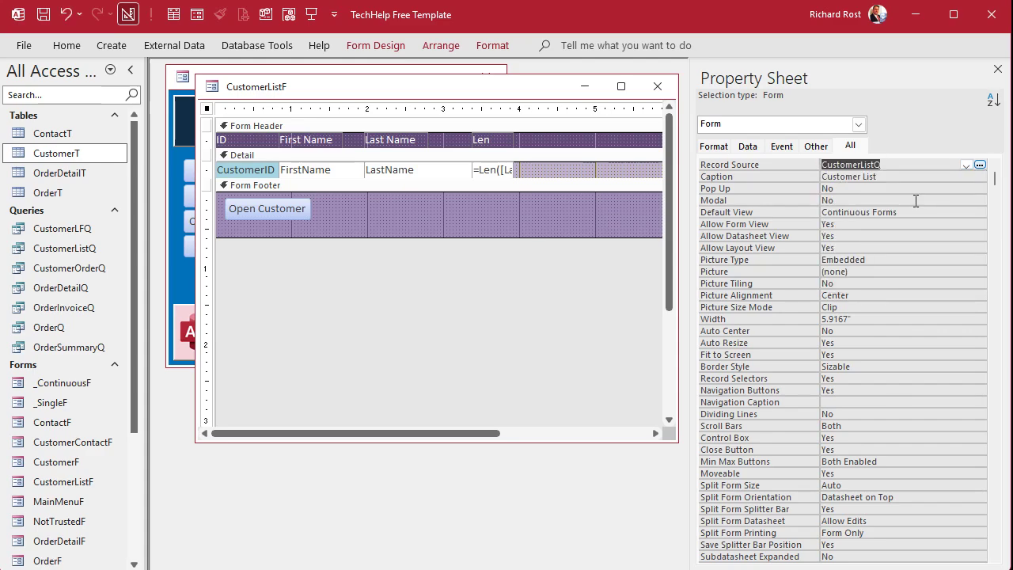
- Replace the Len text box's Control Source formula with the LenLastName query field
{"action": "left_click", "coordinate": [501, 172]}
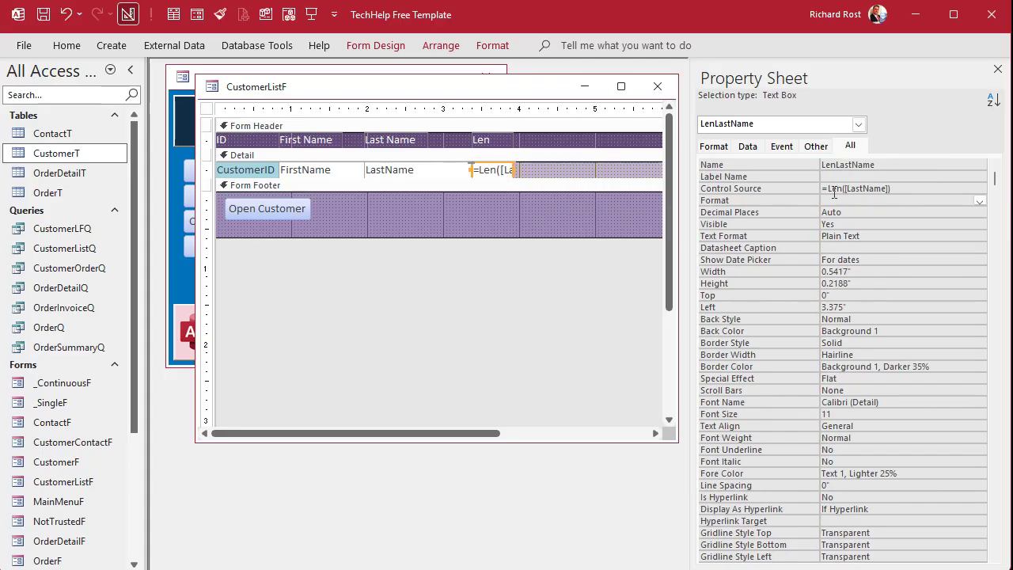
{"action": "left_click_drag", "start_coordinate": [901, 188], "coordinate": [764, 190]}
{"action": "key", "text": "Delete"}
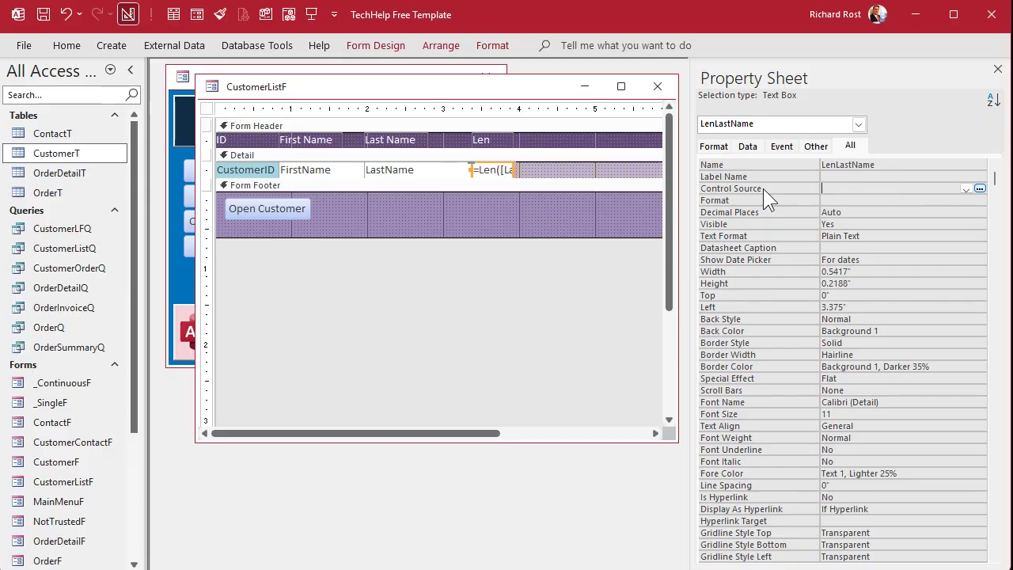
{"action": "left_click", "coordinate": [966, 189]}
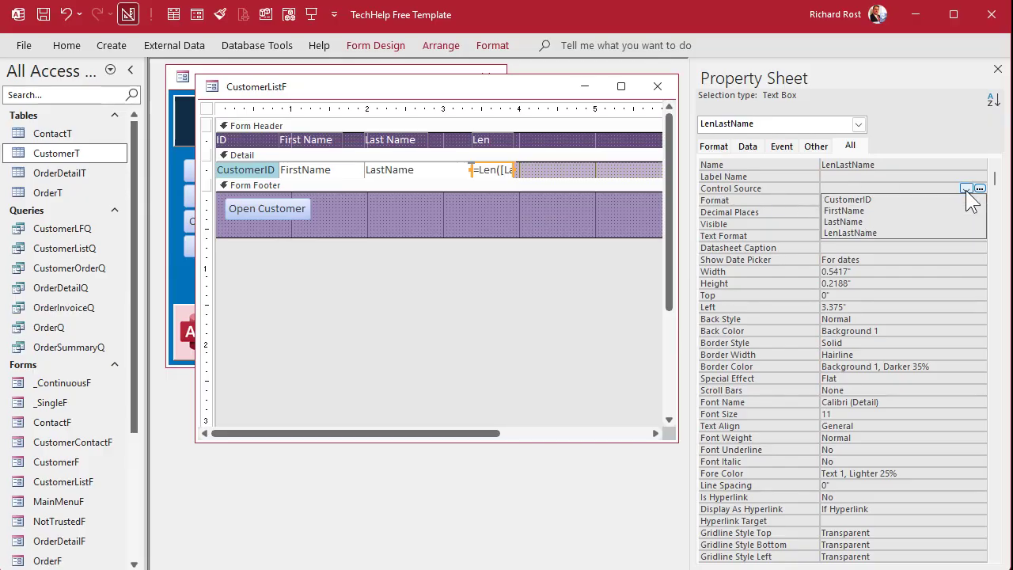
{"action": "left_click", "coordinate": [900, 233]}
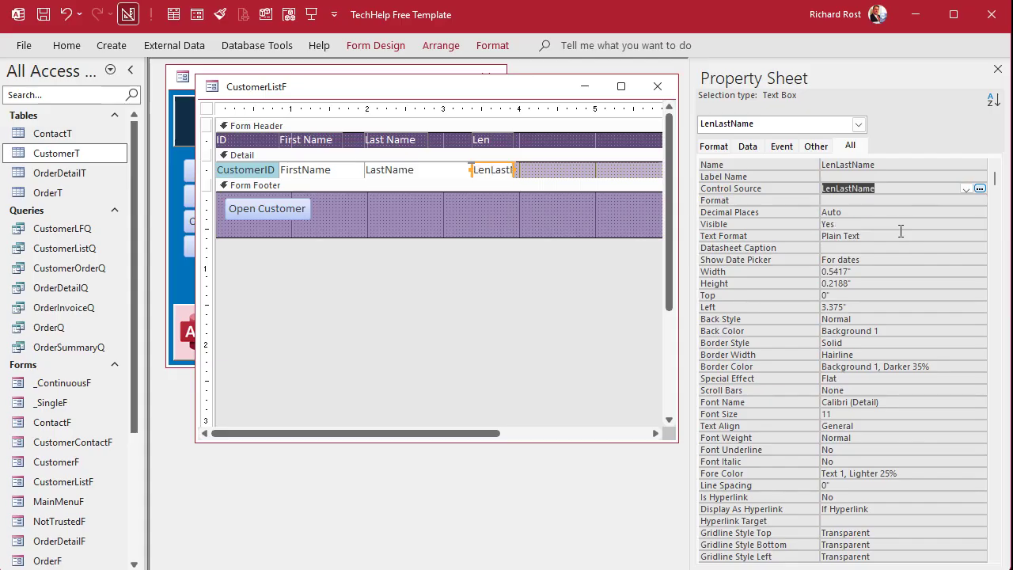
{"action": "left_click", "coordinate": [965, 189]}
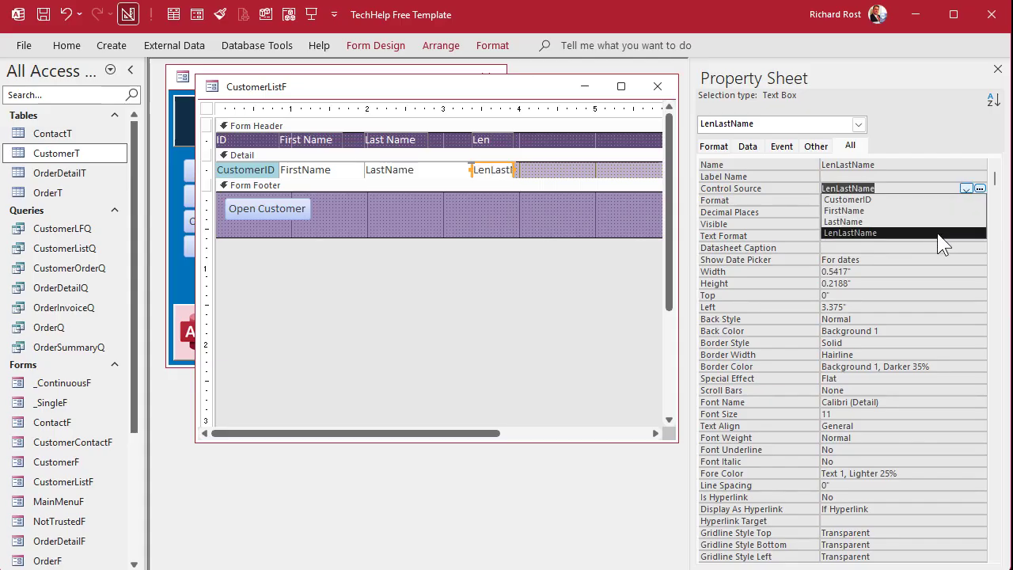
{"action": "left_click", "coordinate": [901, 175]}
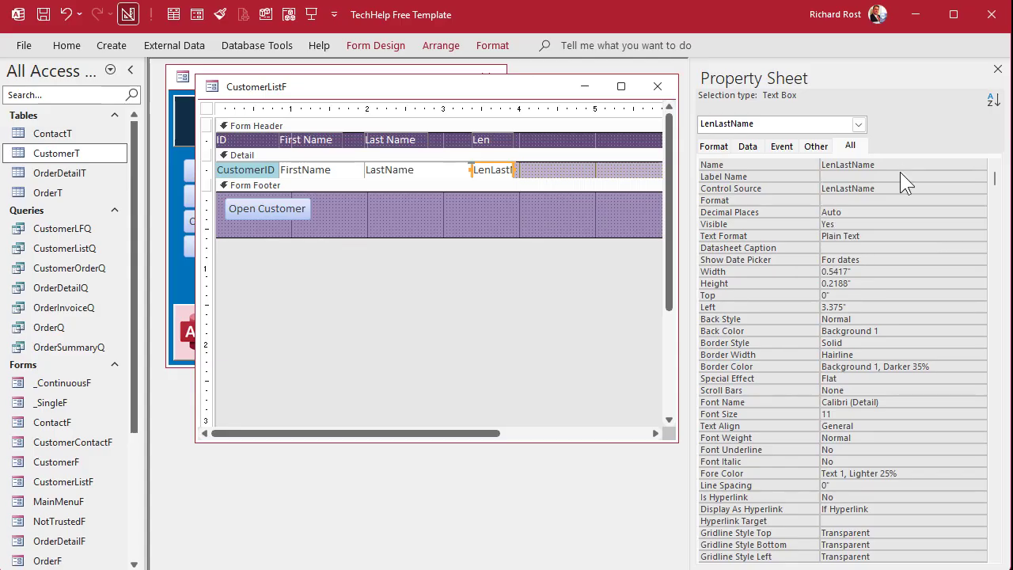
- Close the form design, reopen the customer list and sort it by Len from largest to smallest
{"action": "left_click", "coordinate": [657, 85]}
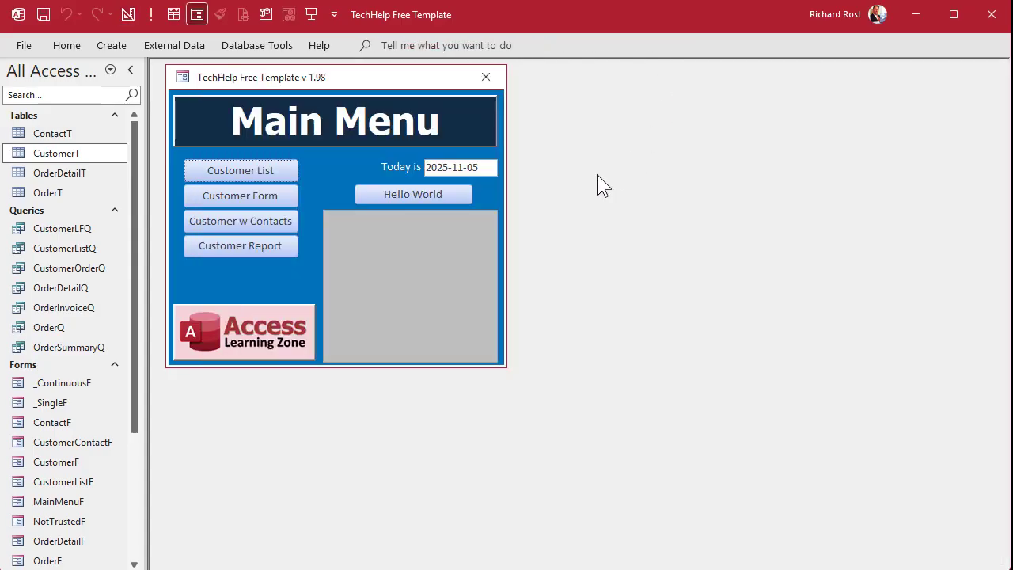
{"action": "left_click", "coordinate": [261, 173]}
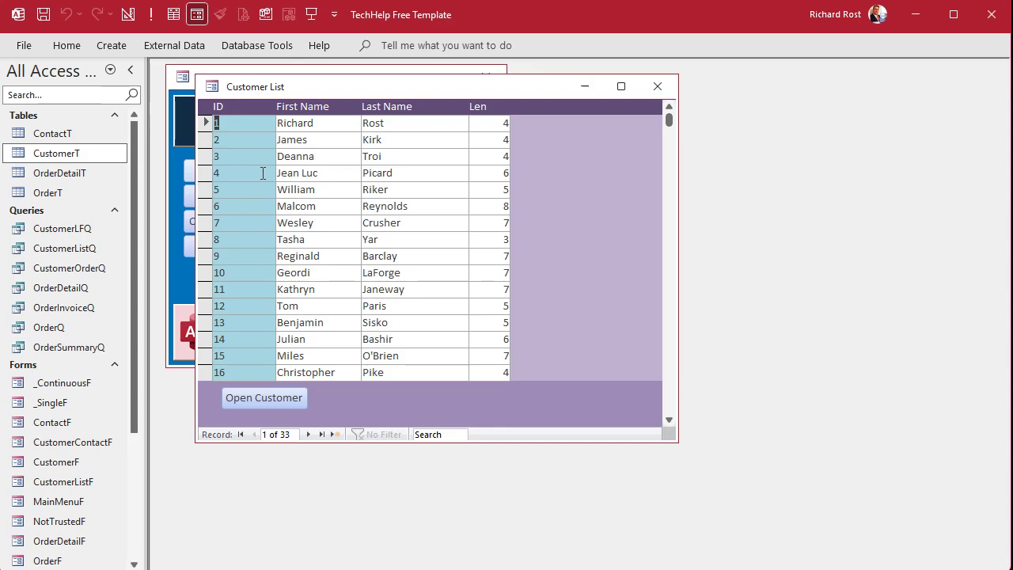
{"action": "right_click", "coordinate": [505, 154]}
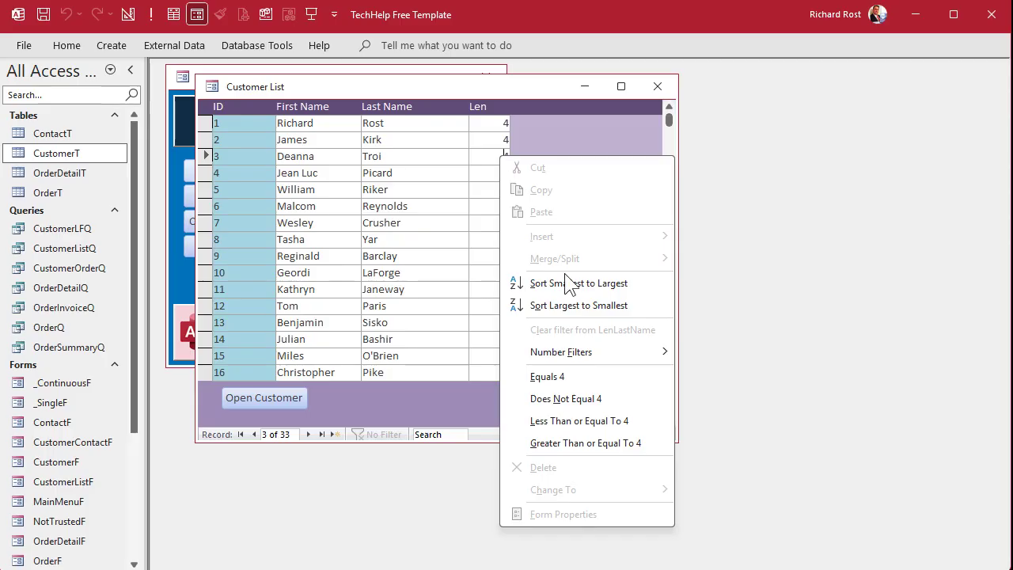
{"action": "left_click", "coordinate": [589, 307]}
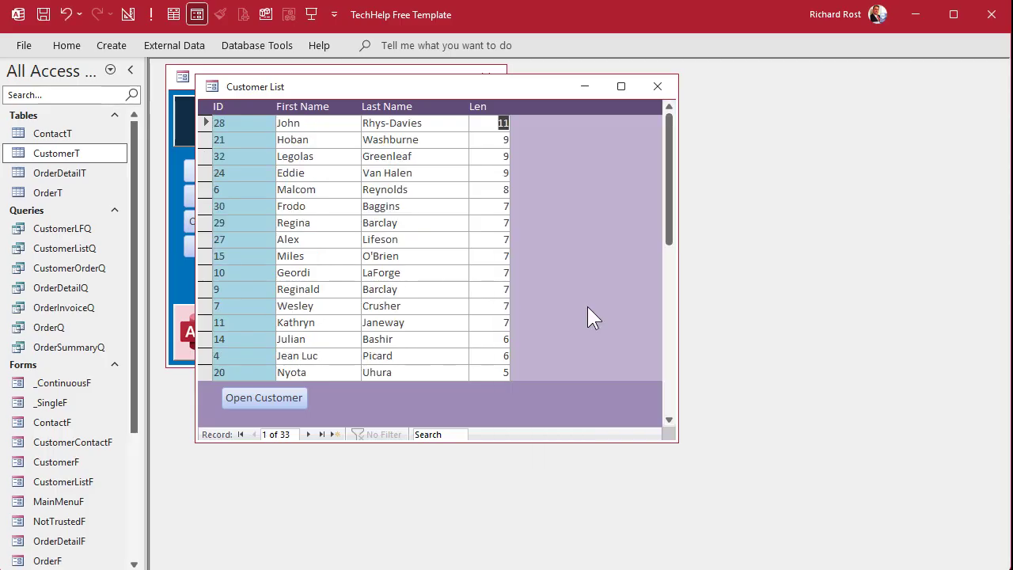
- Filter the customer list to records whose Len equals 7, and review the Len field's filter options
{"action": "left_click", "coordinate": [489, 170]}
{"action": "right_click", "coordinate": [491, 222]}
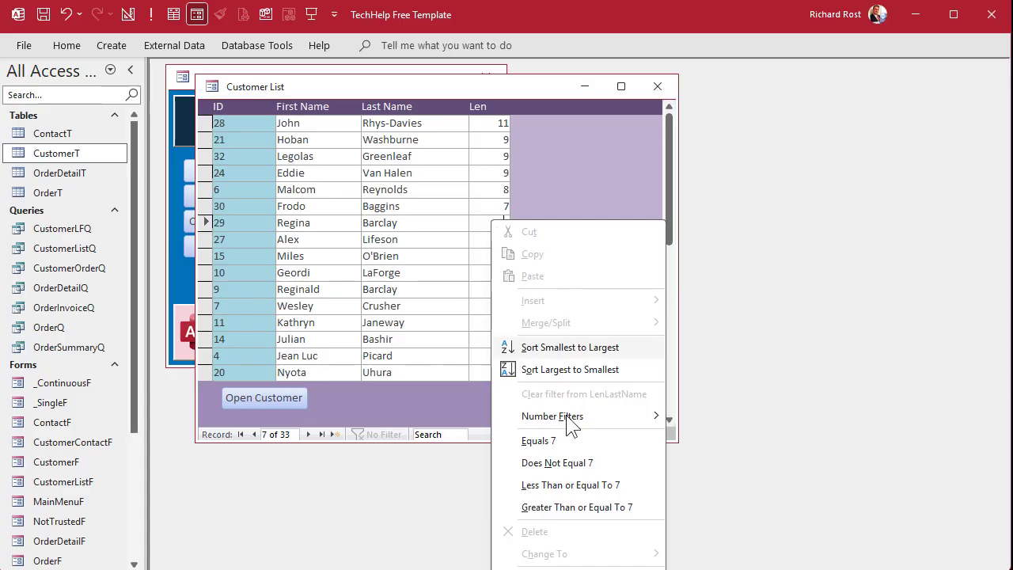
{"action": "left_click", "coordinate": [564, 440]}
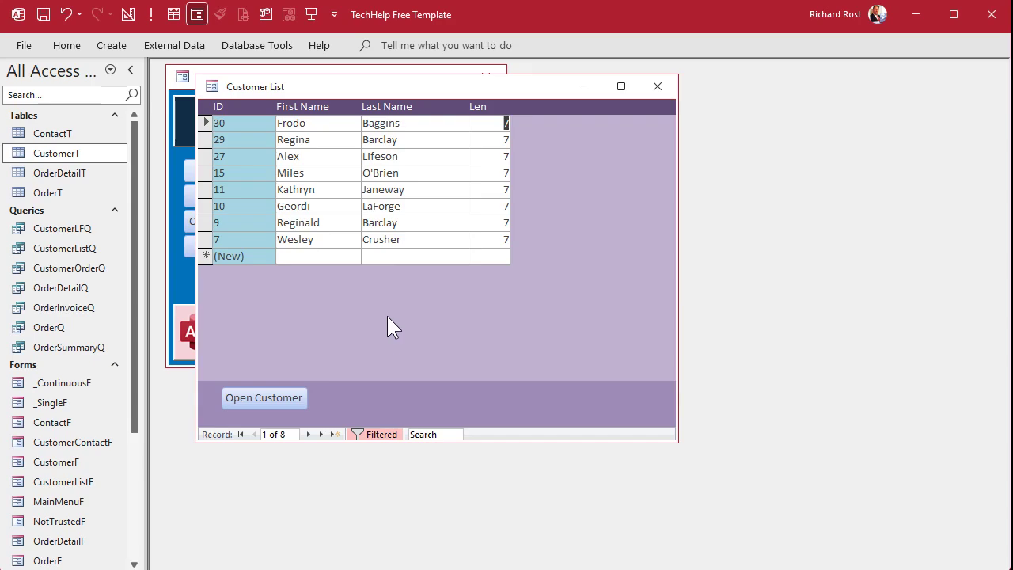
{"action": "right_click", "coordinate": [489, 175]}
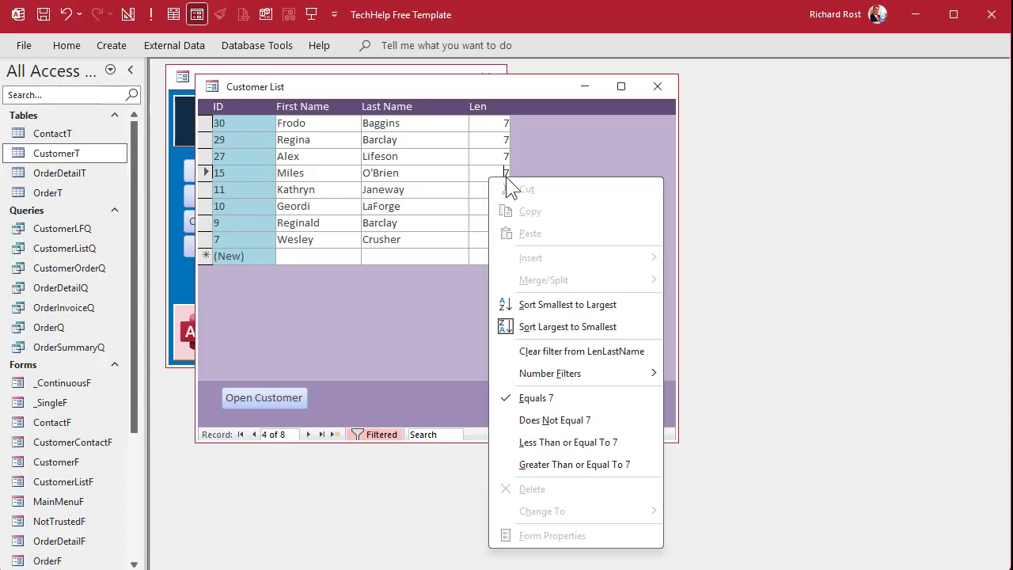
{"action": "left_click", "coordinate": [440, 367]}
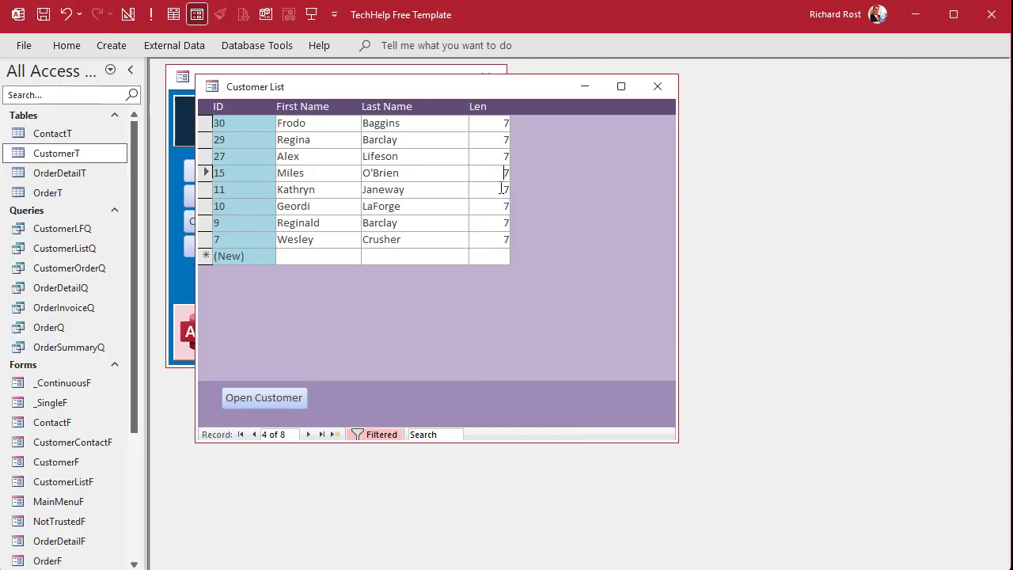